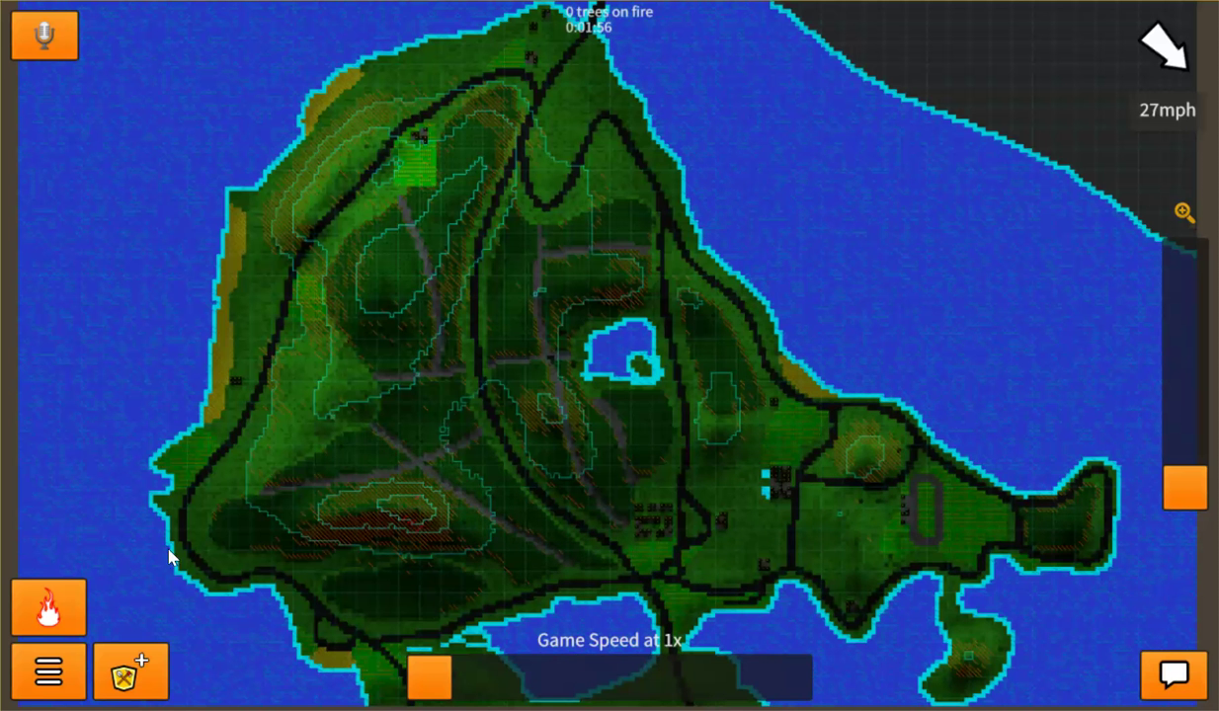
Step: Open the simulator's Main Menu from the bottom-left menu button
left_click(61, 679)
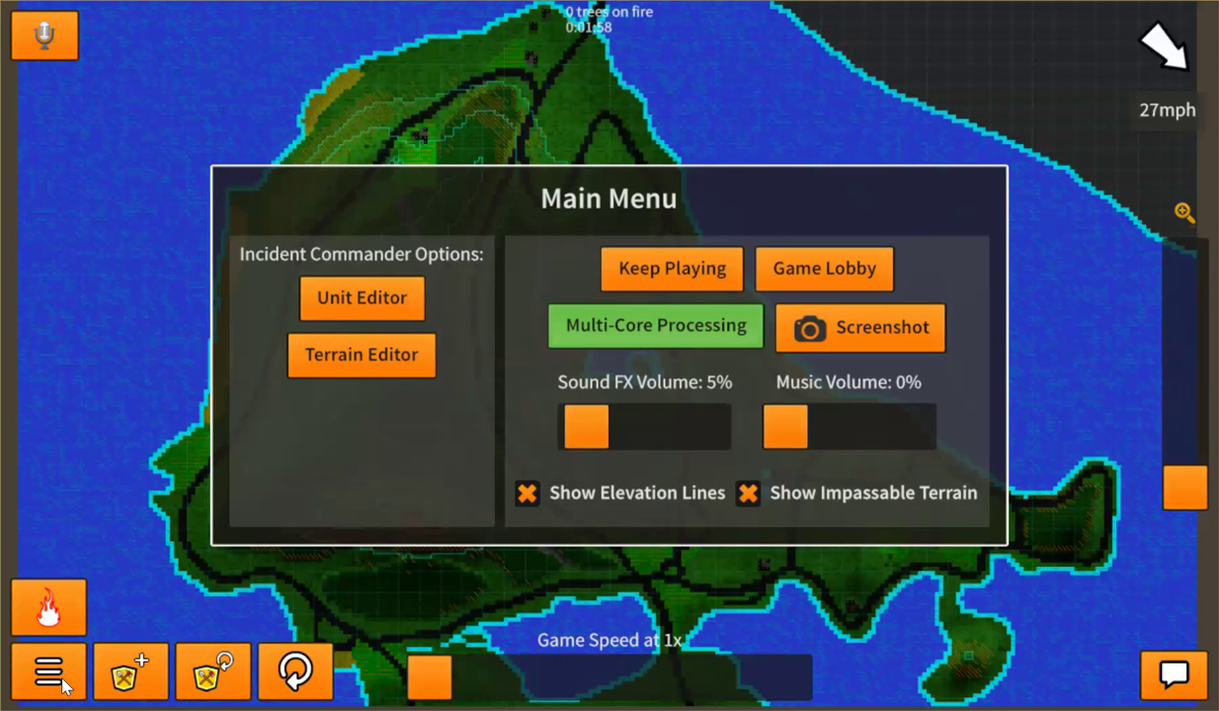
Step: Load the existing Air Tanker unit in the Unit Editor
left_click(359, 304)
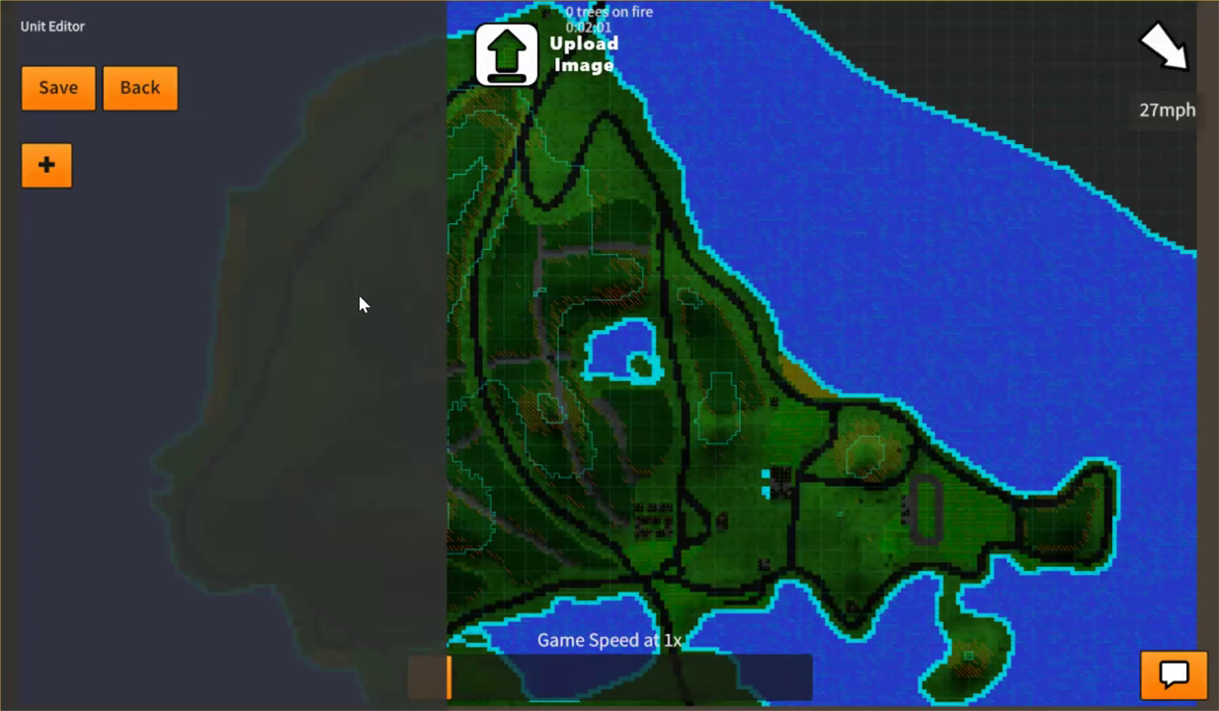
left_click(47, 168)
left_click(97, 173)
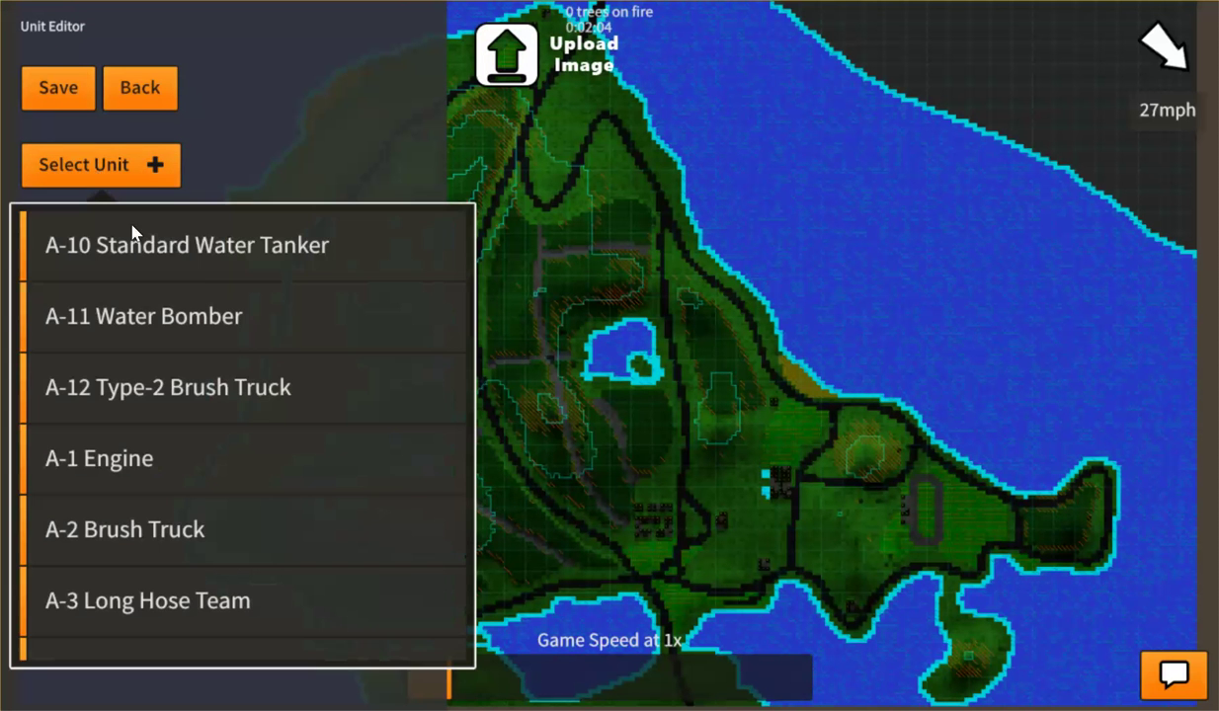
scroll(234, 364, "down", 6)
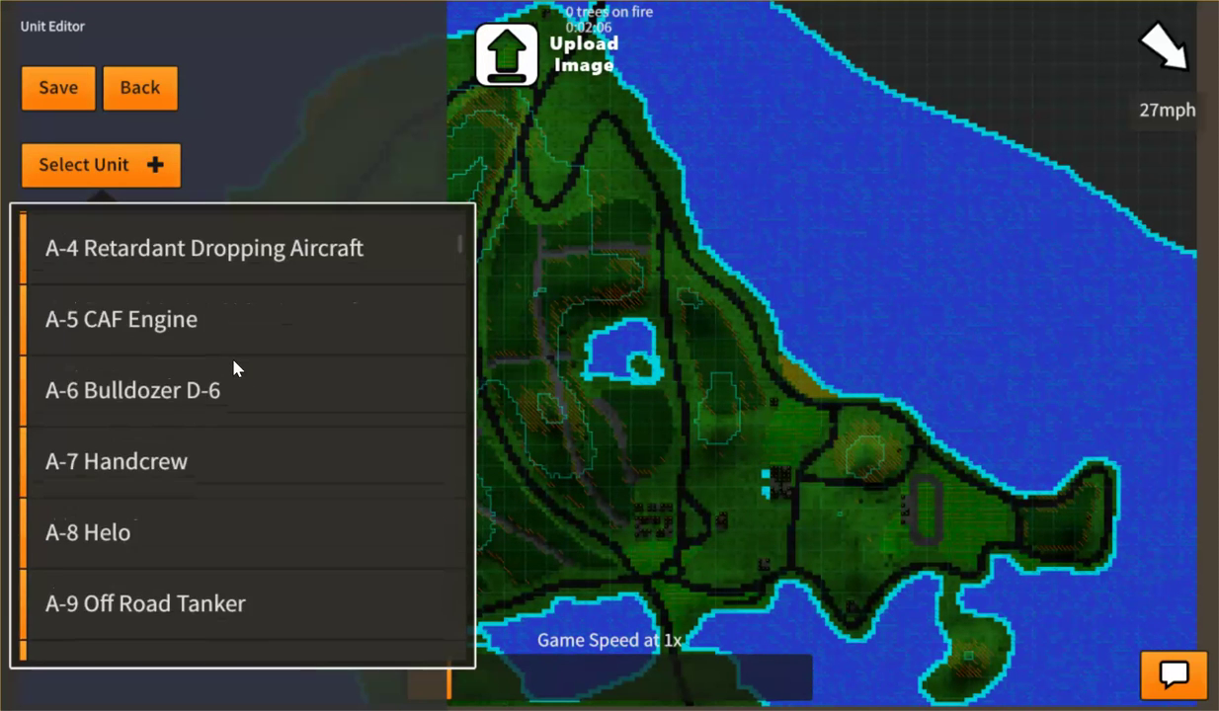
scroll(185, 331, "down", 6)
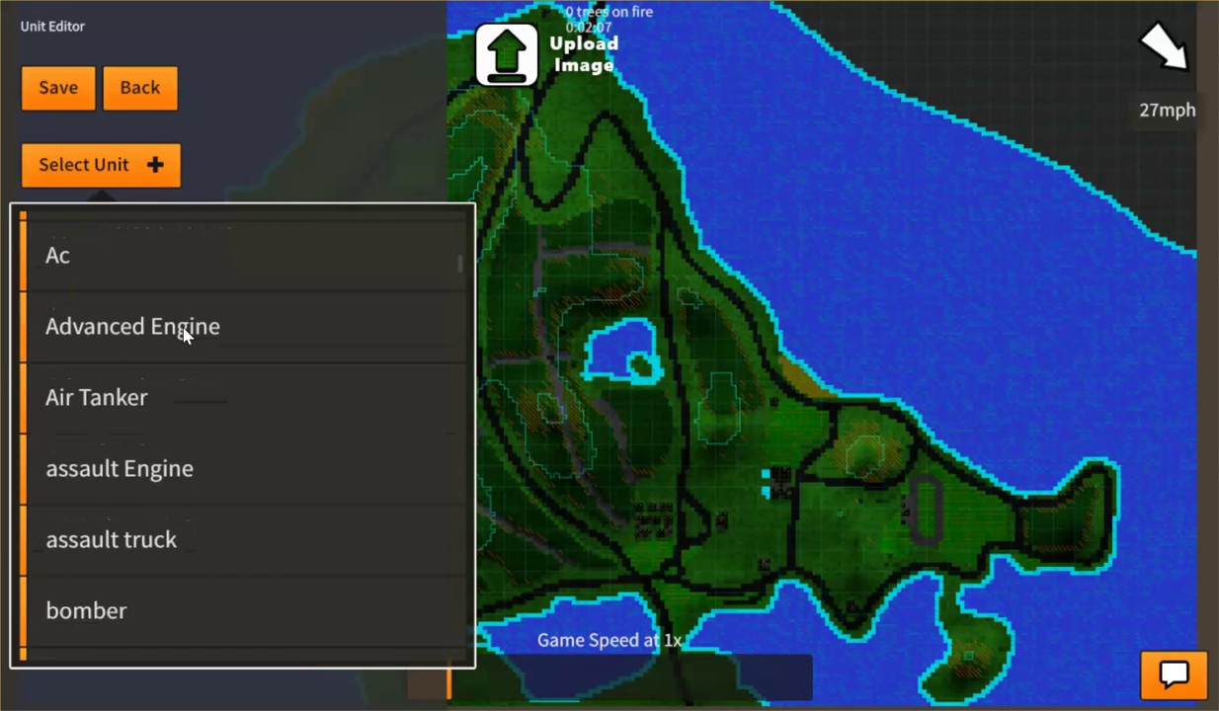
left_click(121, 398)
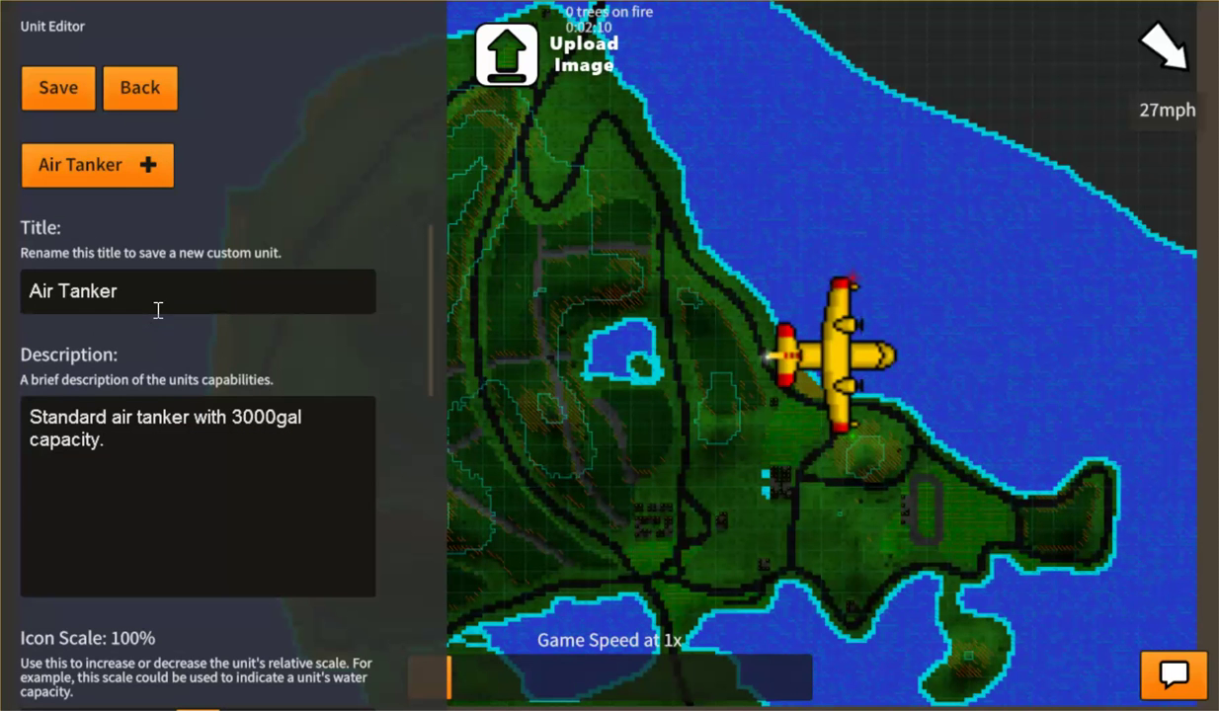
Step: Rename the unit's title from Air Tanker to DC-10
left_click(172, 288)
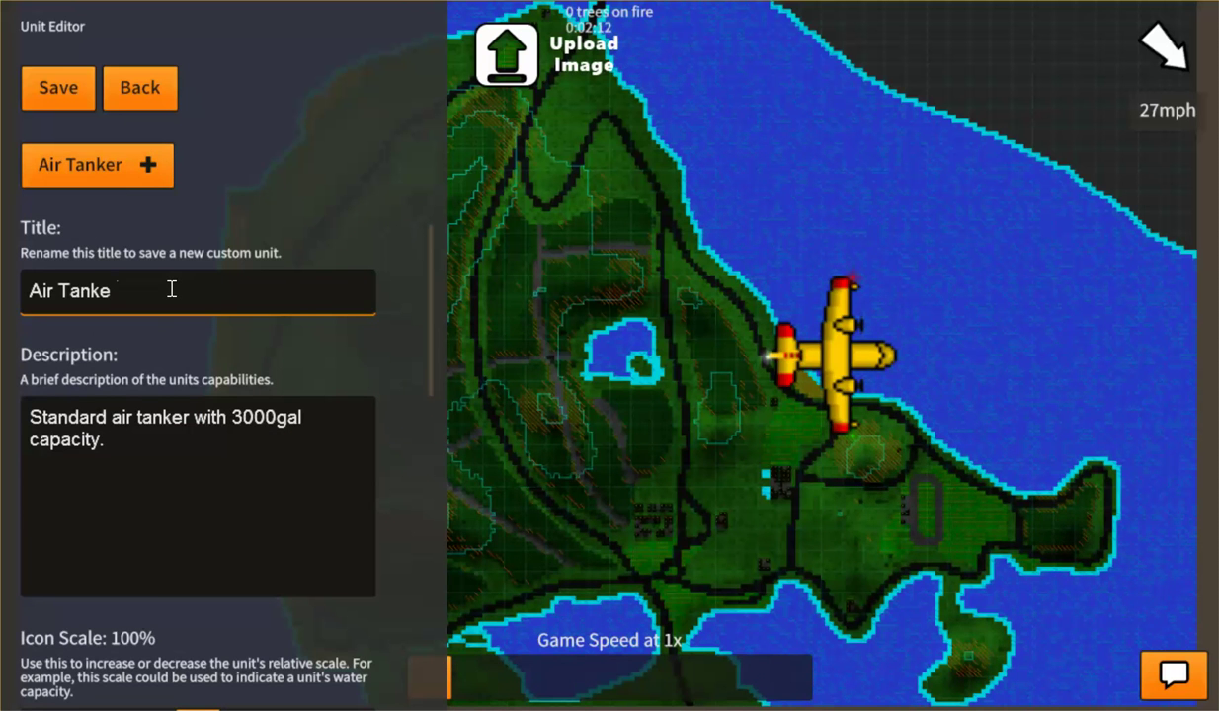
key("BackSpace")
key("BackSpace")
key("BackSpace")
key("BackSpace")
key("BackSpace")
key("BackSpace")
key("BackSpace")
key("BackSpace")
key("BackSpace")
type("DC")
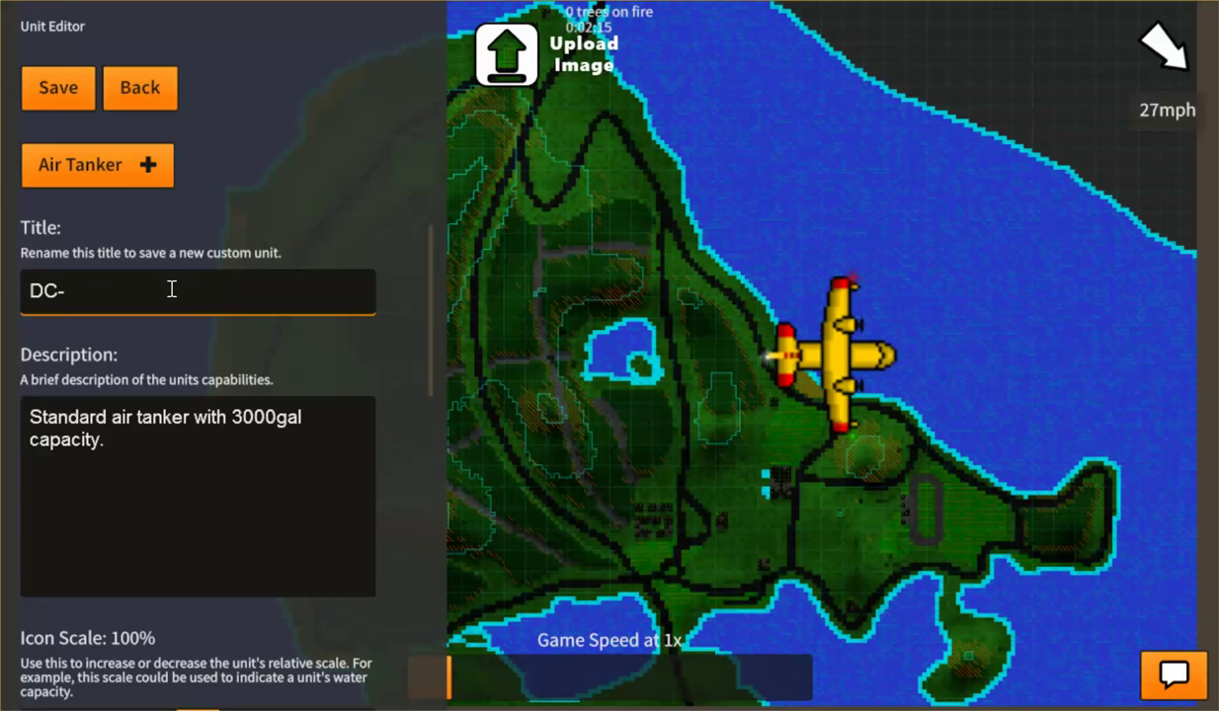
type("-10")
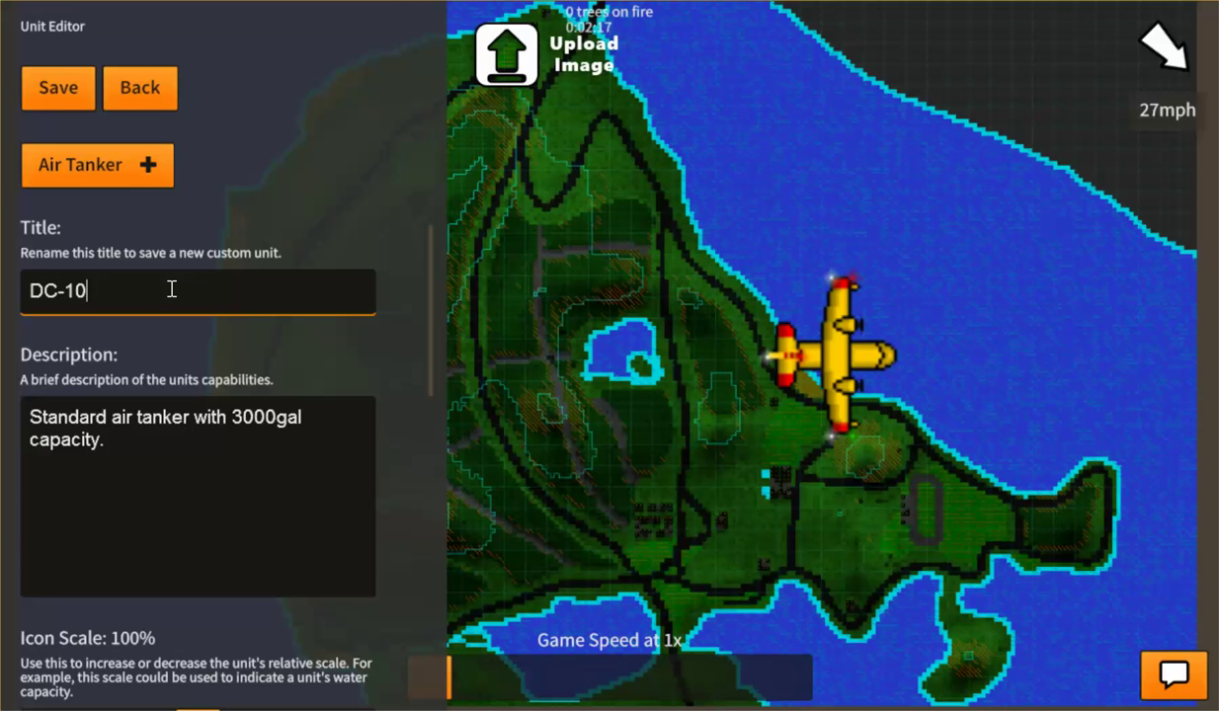
key("ctrl+a")
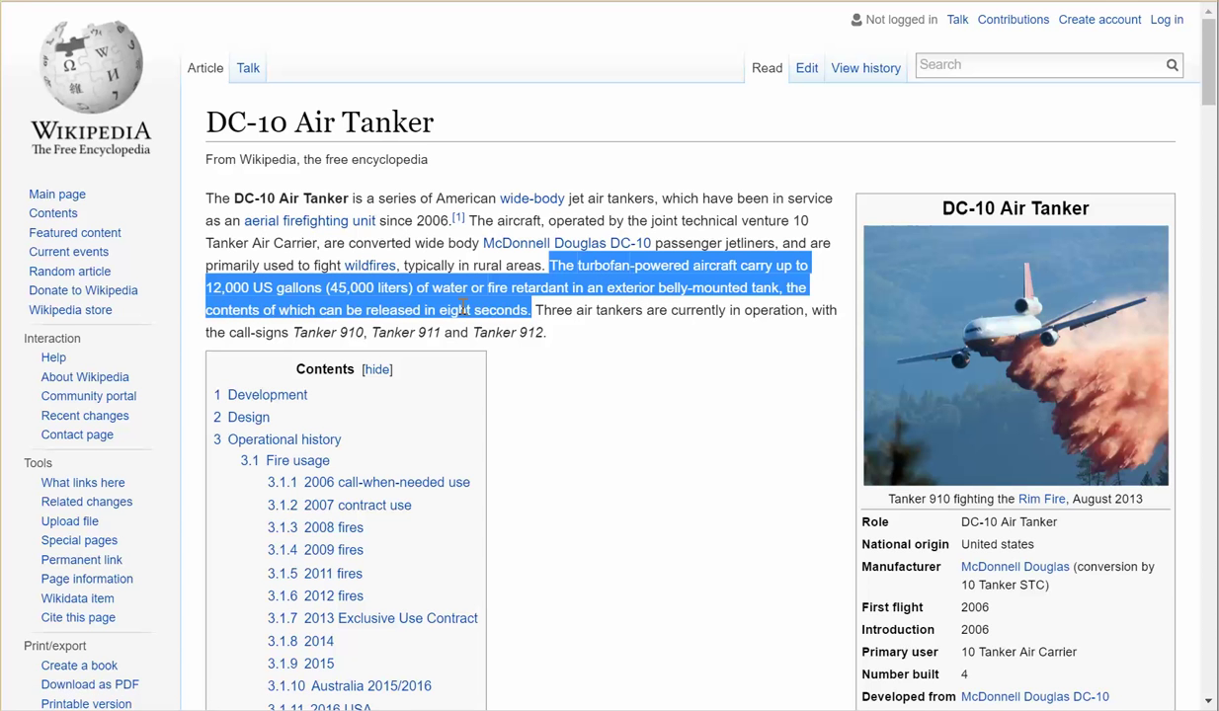
Step: Copy the sentence about the 12,000 US gallon capacity and return to the simulator
right_click(573, 289)
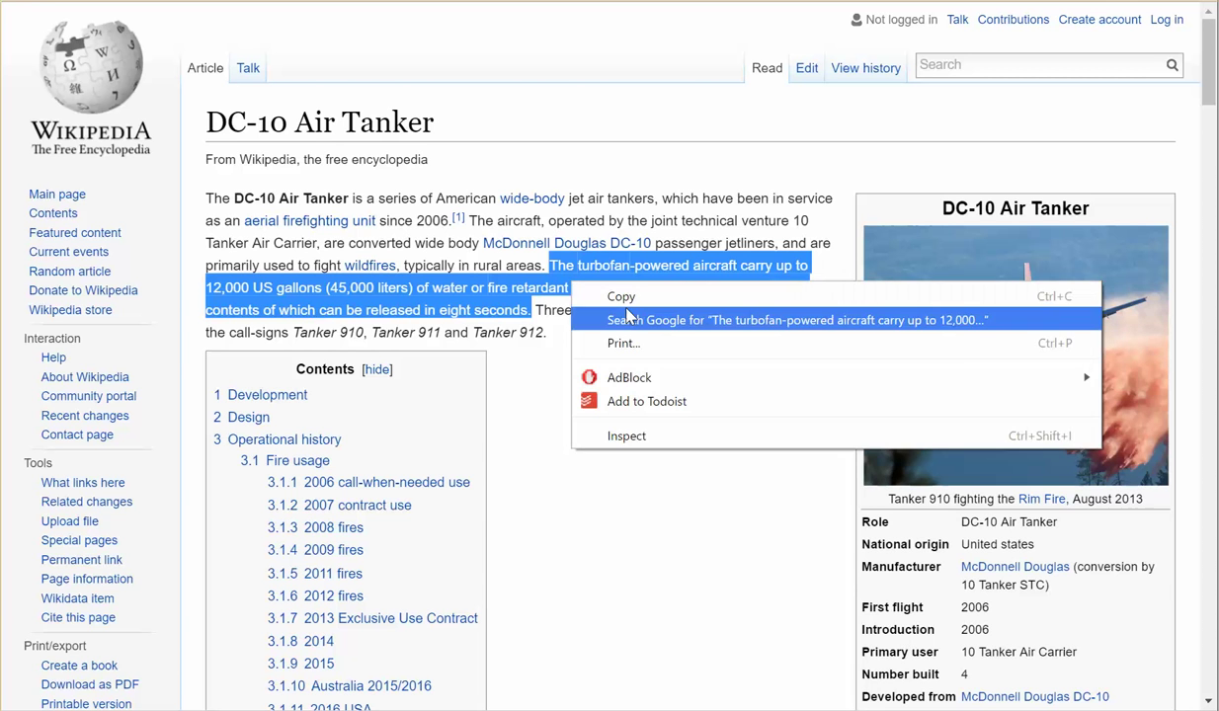
left_click(592, 309)
key("alt+Tab")
Step: Replace the unit description with the copied 12,000-gallon capacity sentence
left_click(179, 439)
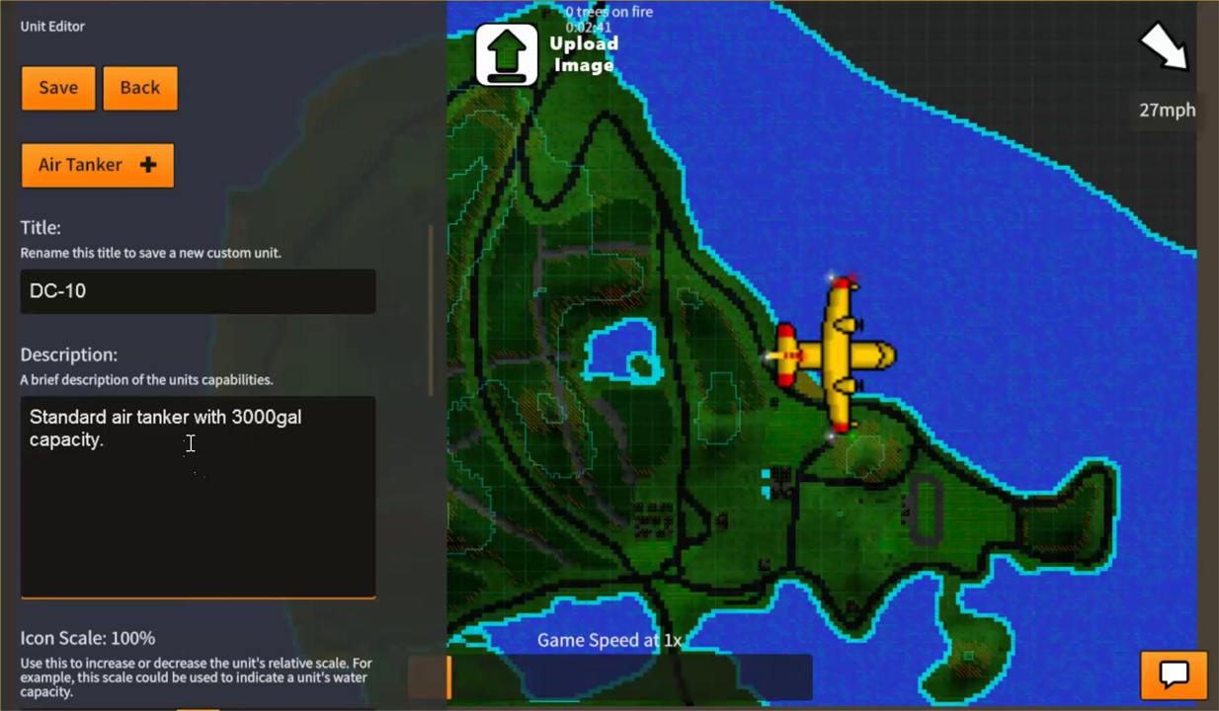
key("BackSpace")
key("BackSpace")
key("BackSpace")
key("BackSpace")
key("BackSpace")
key("BackSpace")
key("BackSpace")
key("BackSpace")
key("BackSpace")
key("BackSpace")
key("BackSpace")
key("BackSpace")
key("BackSpace")
key("BackSpace")
key("BackSpace")
key("BackSpace")
key("BackSpace")
key("BackSpace")
key("BackSpace")
key("BackSpace")
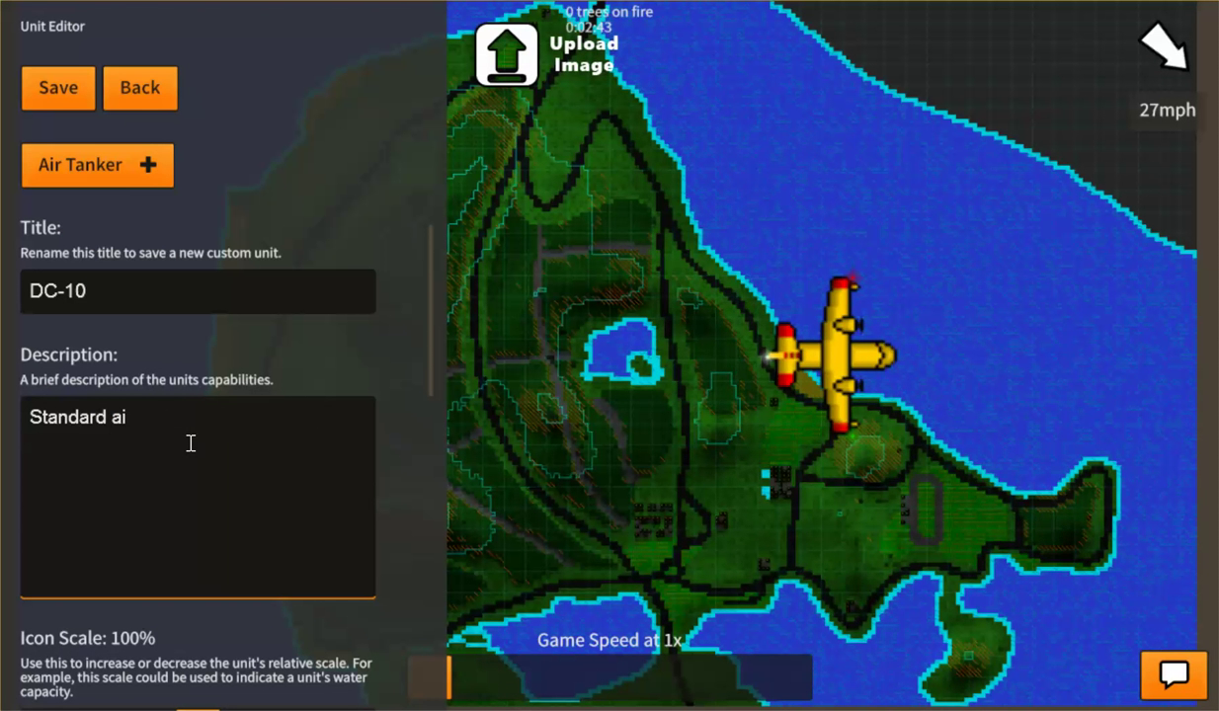
key("BackSpace")
key("BackSpace")
key("BackSpace")
key("BackSpace")
key("BackSpace")
key("BackSpace")
key("BackSpace")
key("BackSpace")
key("BackSpace")
key("BackSpace")
key("BackSpace")
right_click(142, 466)
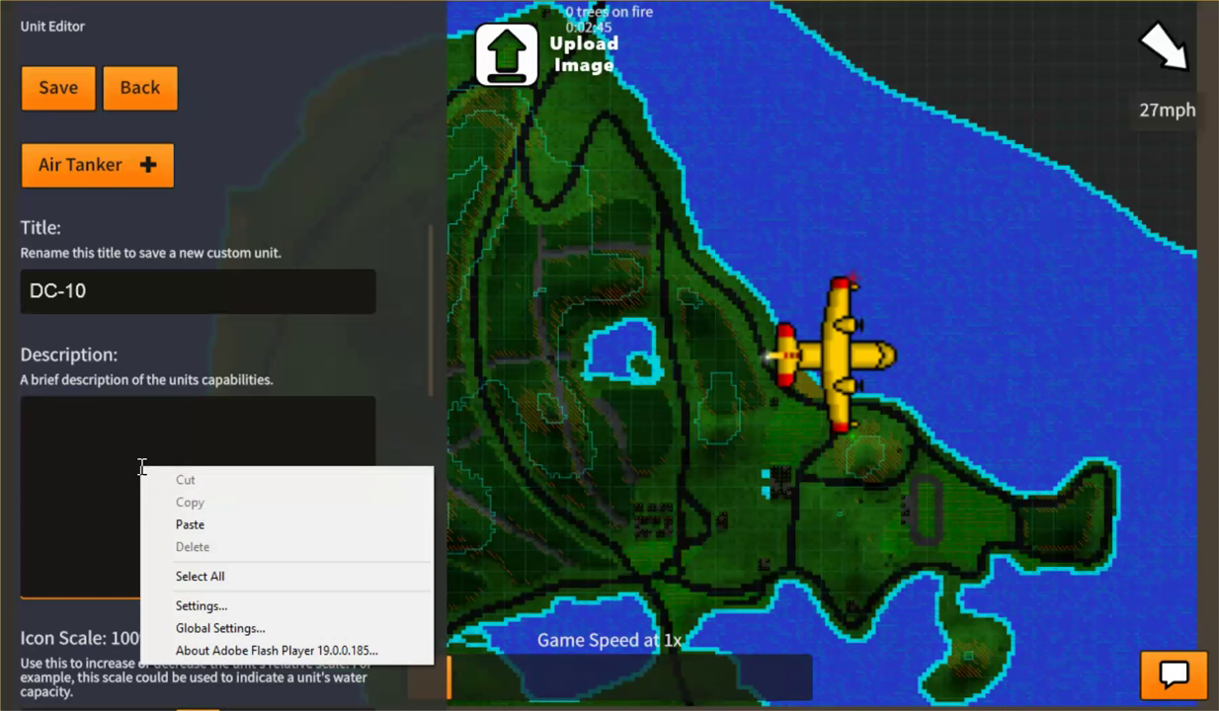
left_click(209, 520)
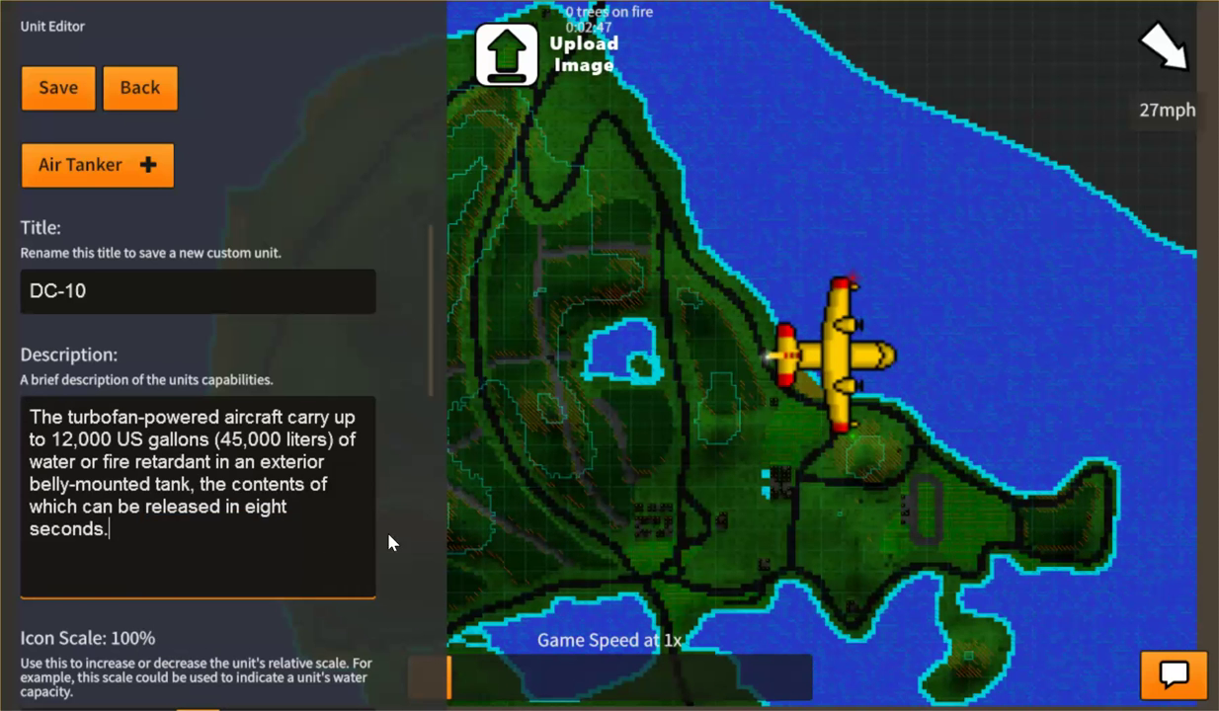
Step: Enable Use Retardant for the DC-10 unit
scroll(394, 506, "down", 5)
scroll(389, 345, "down", 4)
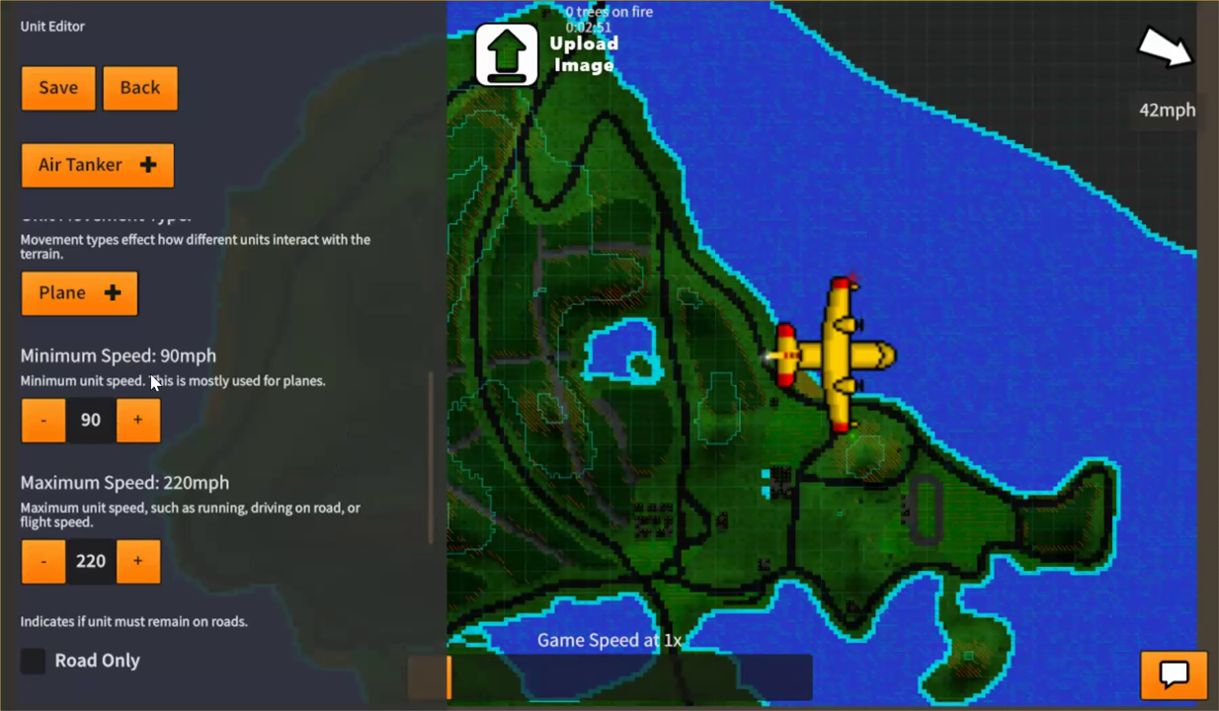
scroll(370, 601, "down", 6)
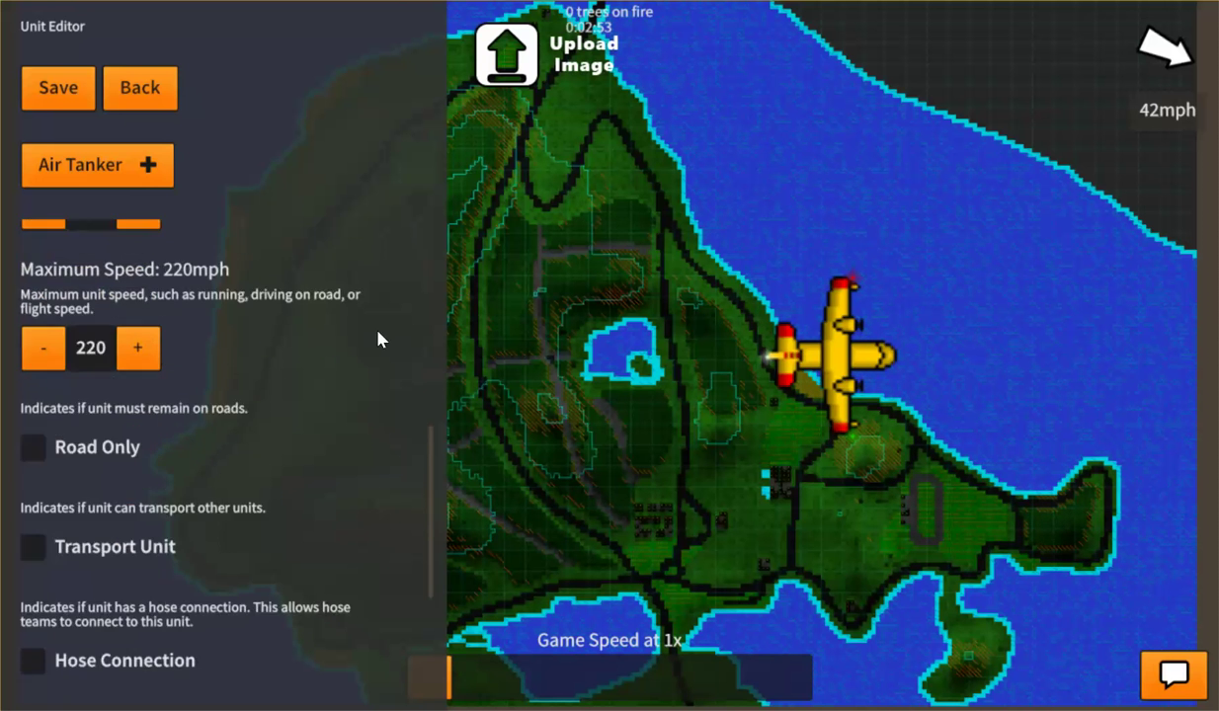
scroll(353, 504, "down", 6)
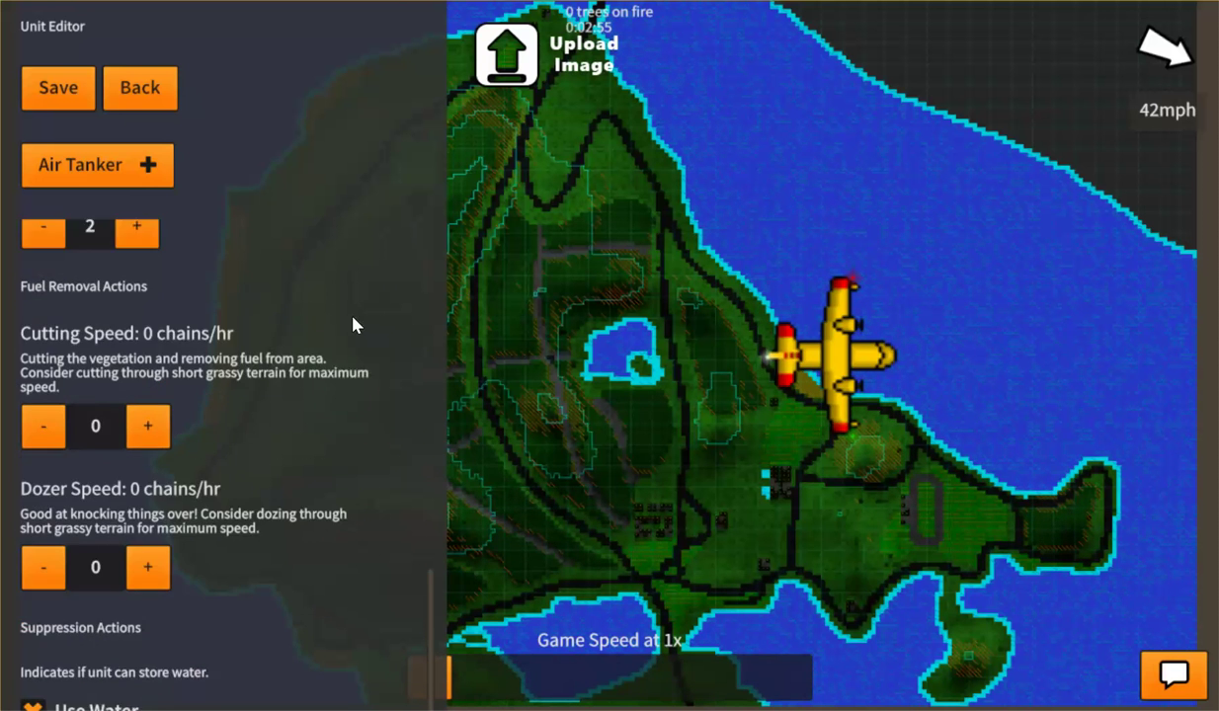
scroll(337, 471, "down", 2)
scroll(346, 593, "up", 5)
scroll(343, 479, "down", 4)
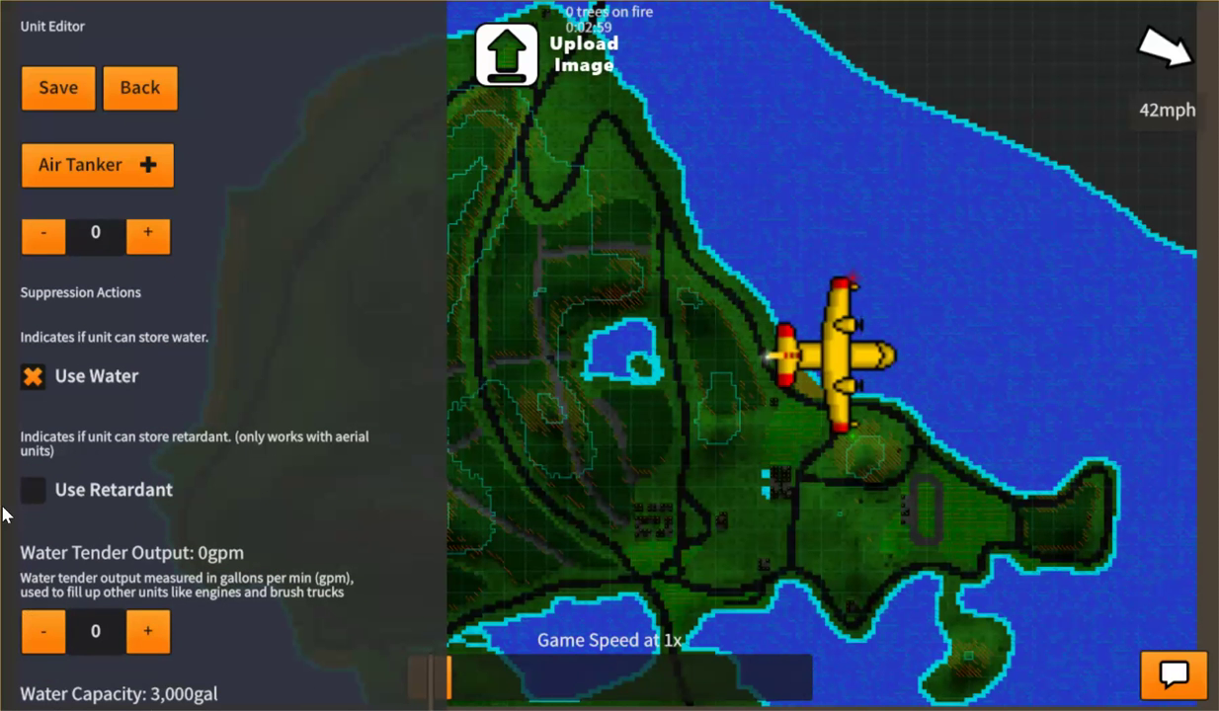
left_click(32, 490)
scroll(403, 574, "down", 8)
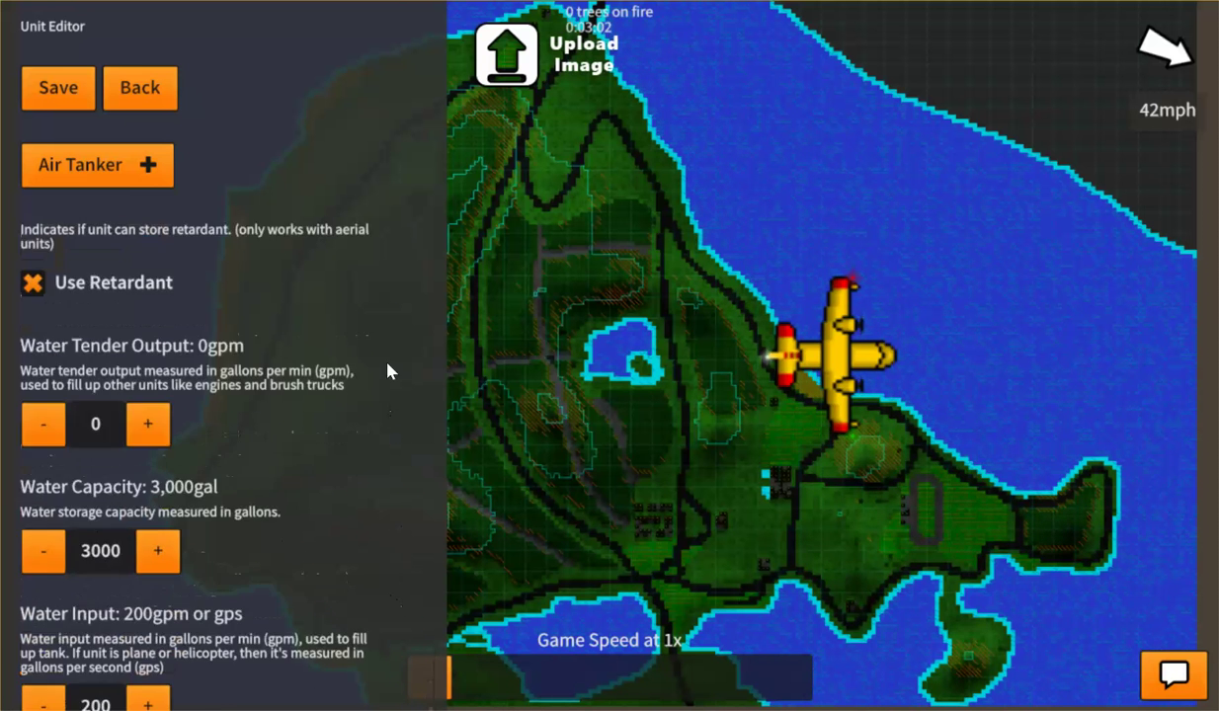
scroll(388, 381, "down", 1)
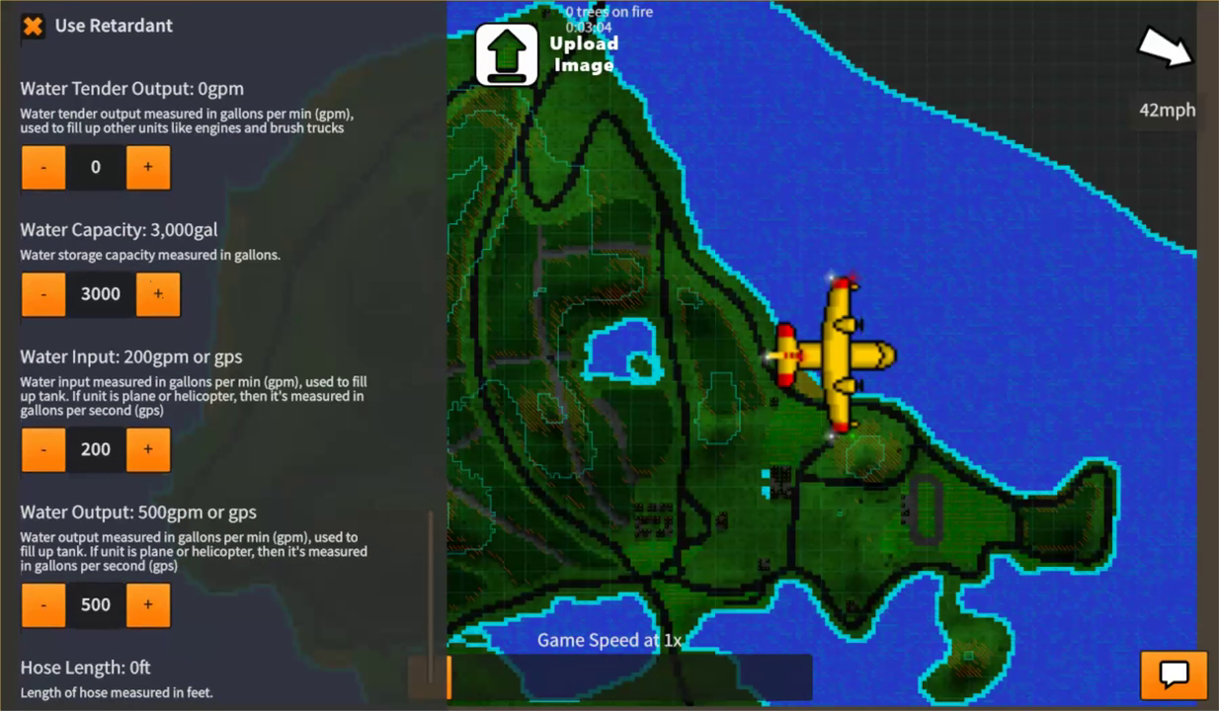
Step: Raise the DC-10's water capacity to 12,000 gal
left_click(156, 293)
left_click(158, 294)
left_click(158, 294)
left_click(158, 294)
left_click(158, 294)
left_click_drag(158, 296, 158, 297)
left_click(36, 300)
Step: Lower water input to 0 and raise water output to 1,500 gps
scroll(336, 440, "down", 2)
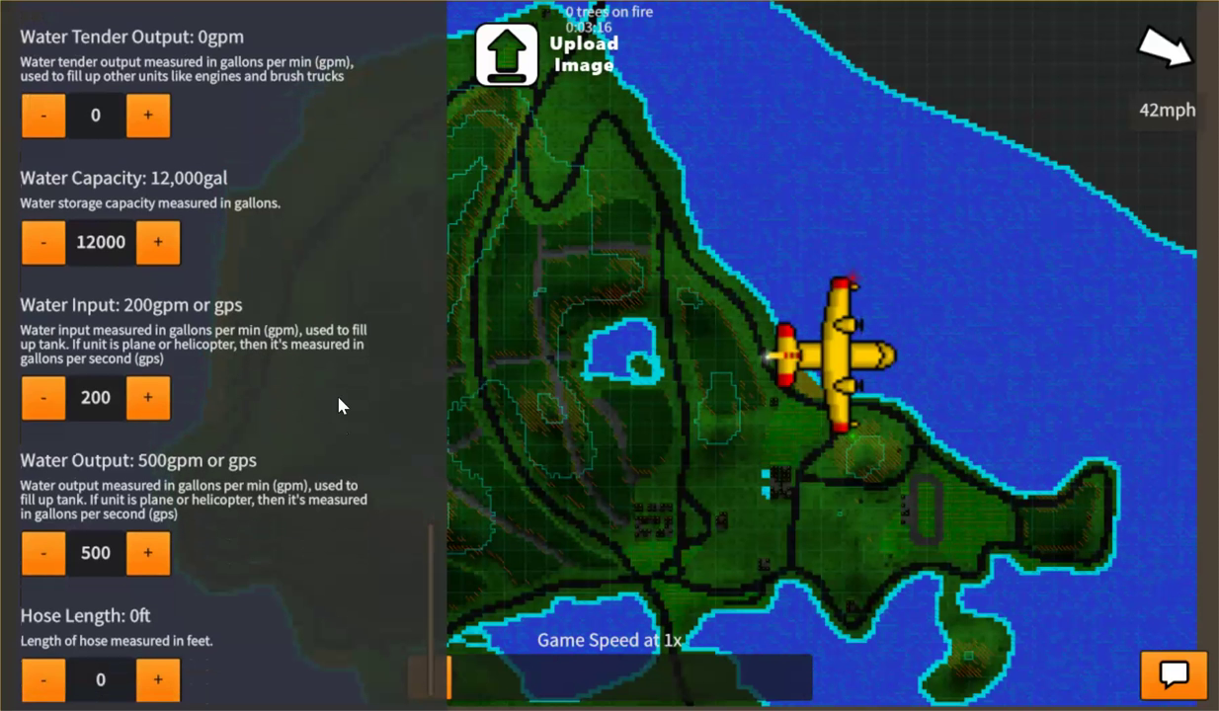
left_click_drag(39, 395, 40, 395)
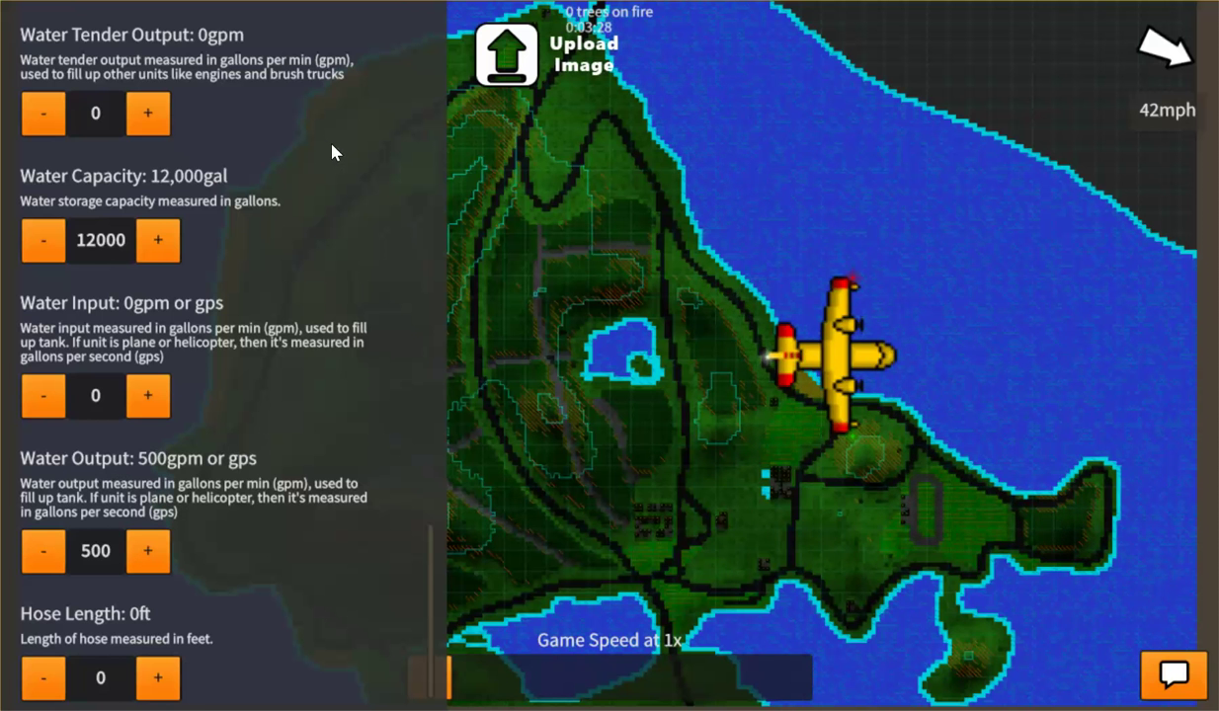
left_click_drag(151, 549, 382, 550)
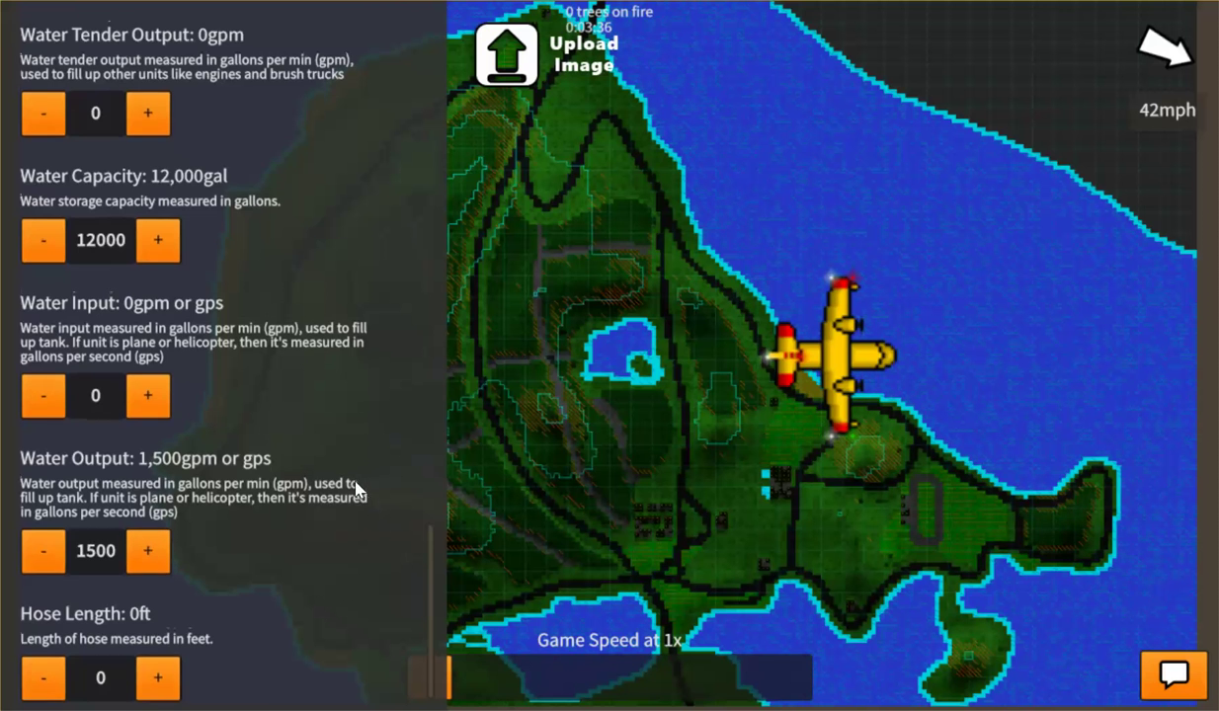
scroll(354, 487, "up", 6)
scroll(301, 423, "up", 10)
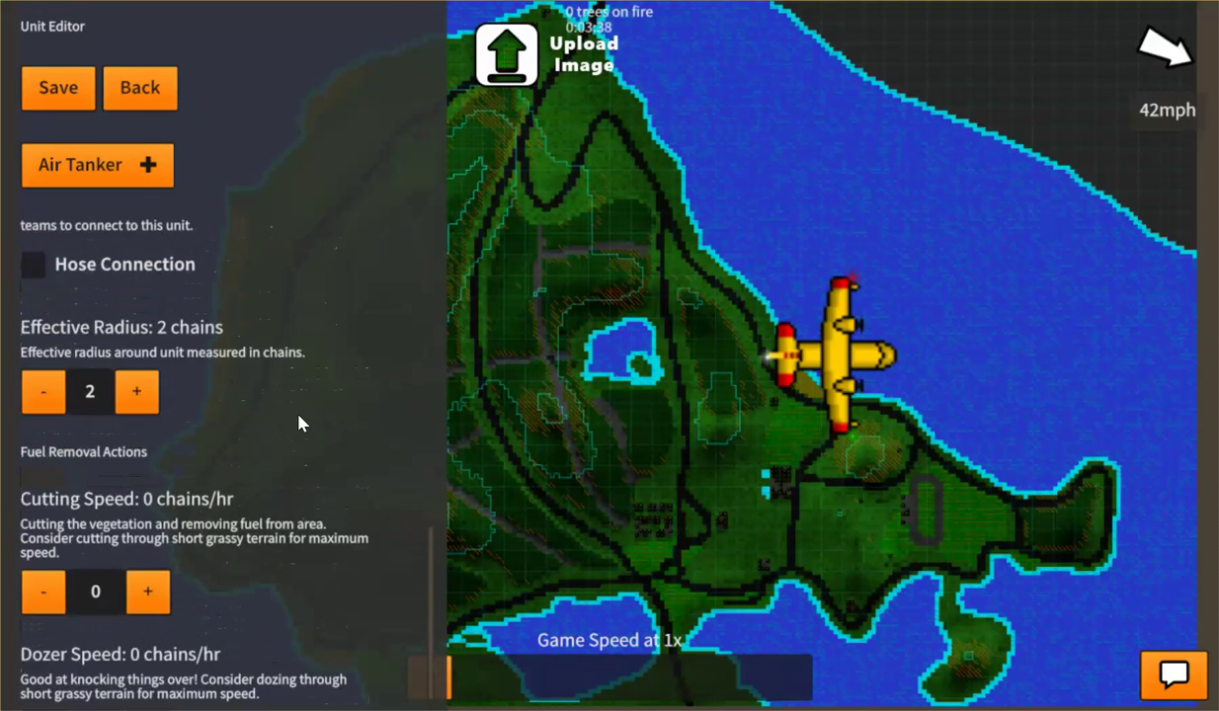
scroll(299, 423, "up", 3)
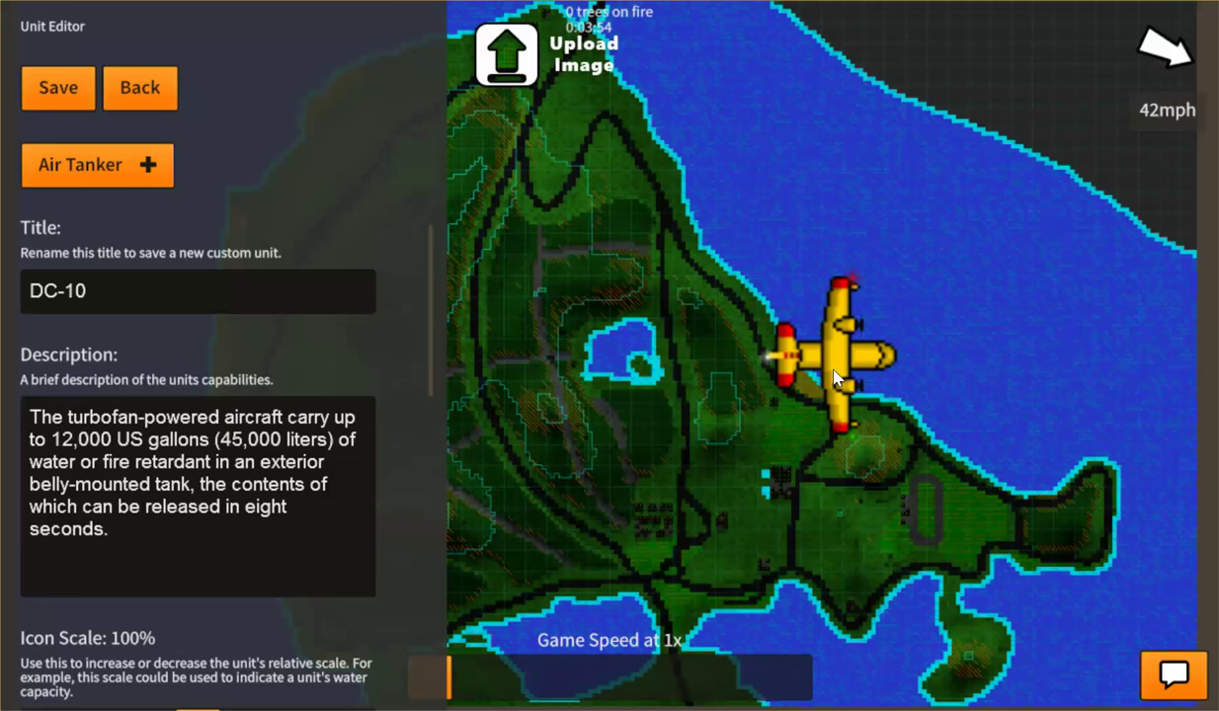
Step: Upload DC10.png as the DC-10 unit's sprite image
left_click(528, 69)
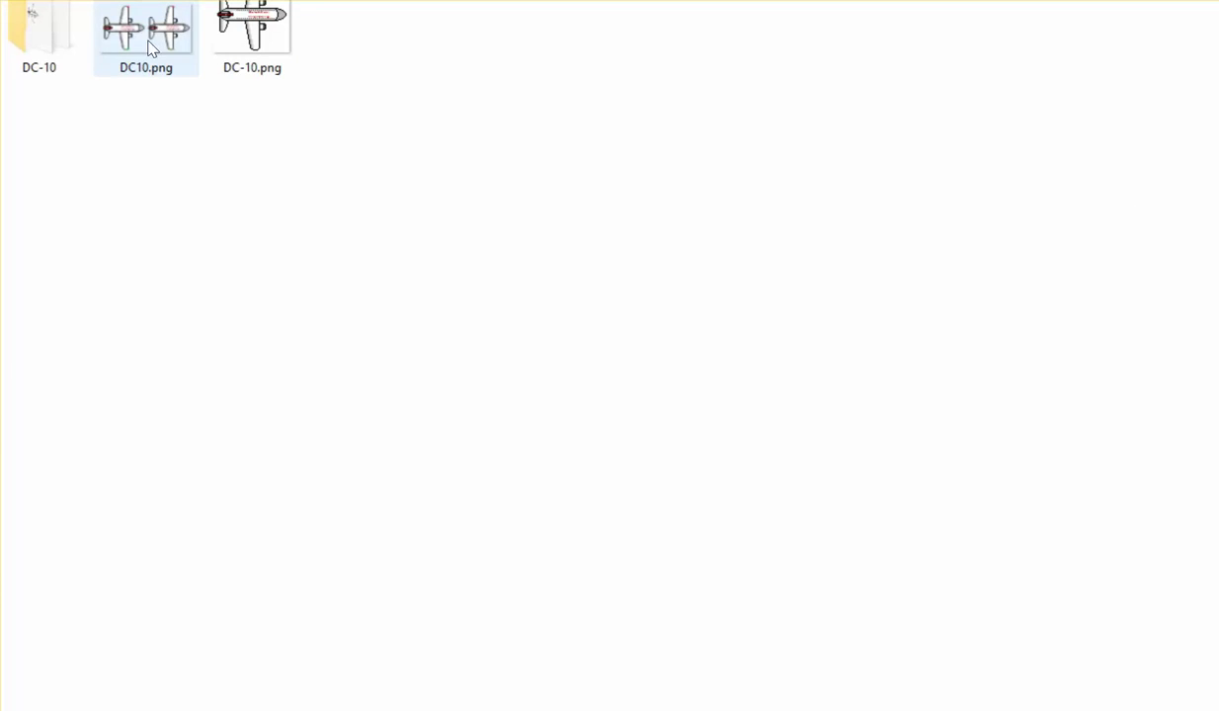
left_click(148, 48)
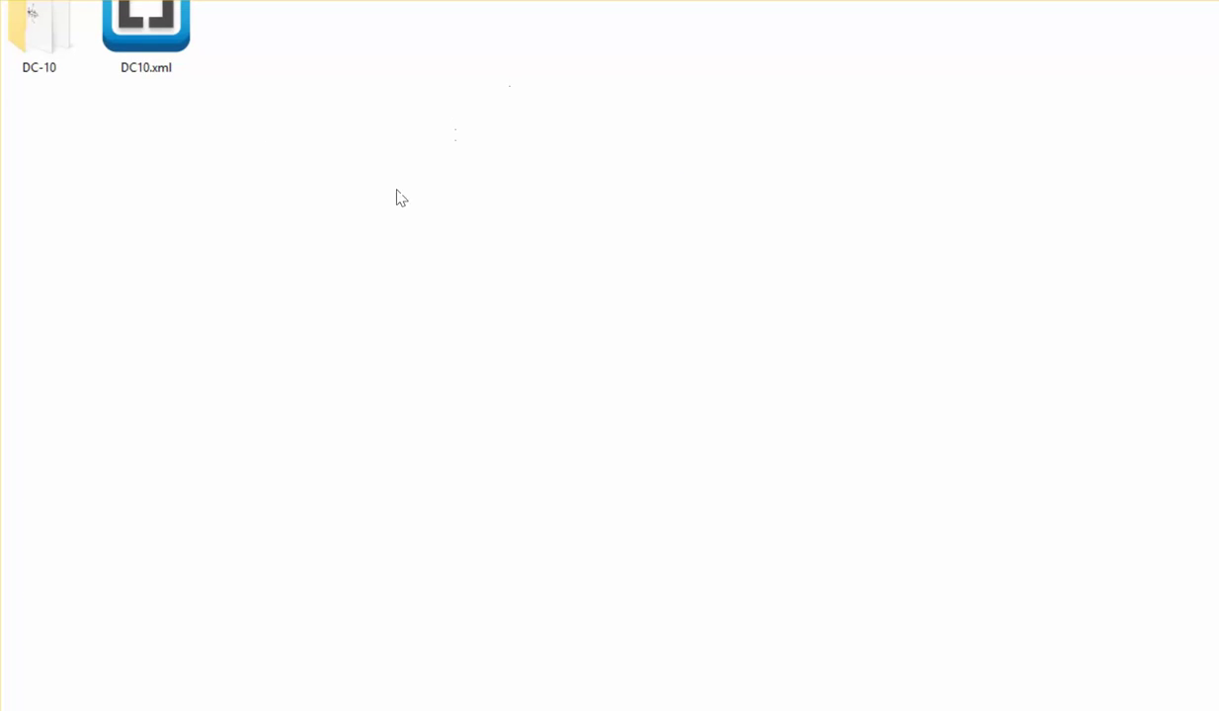
Step: Save the DC-10 unit, confirm the success message and leave the Unit Editor
left_click(153, 30)
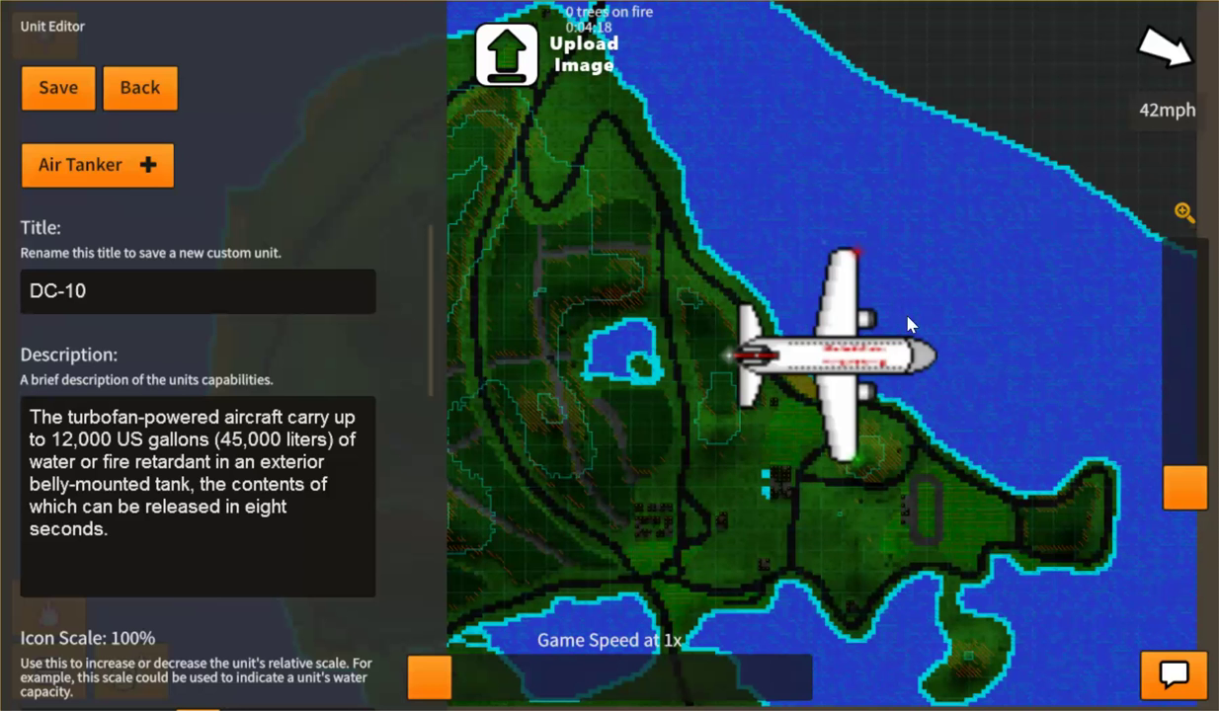
left_click(77, 79)
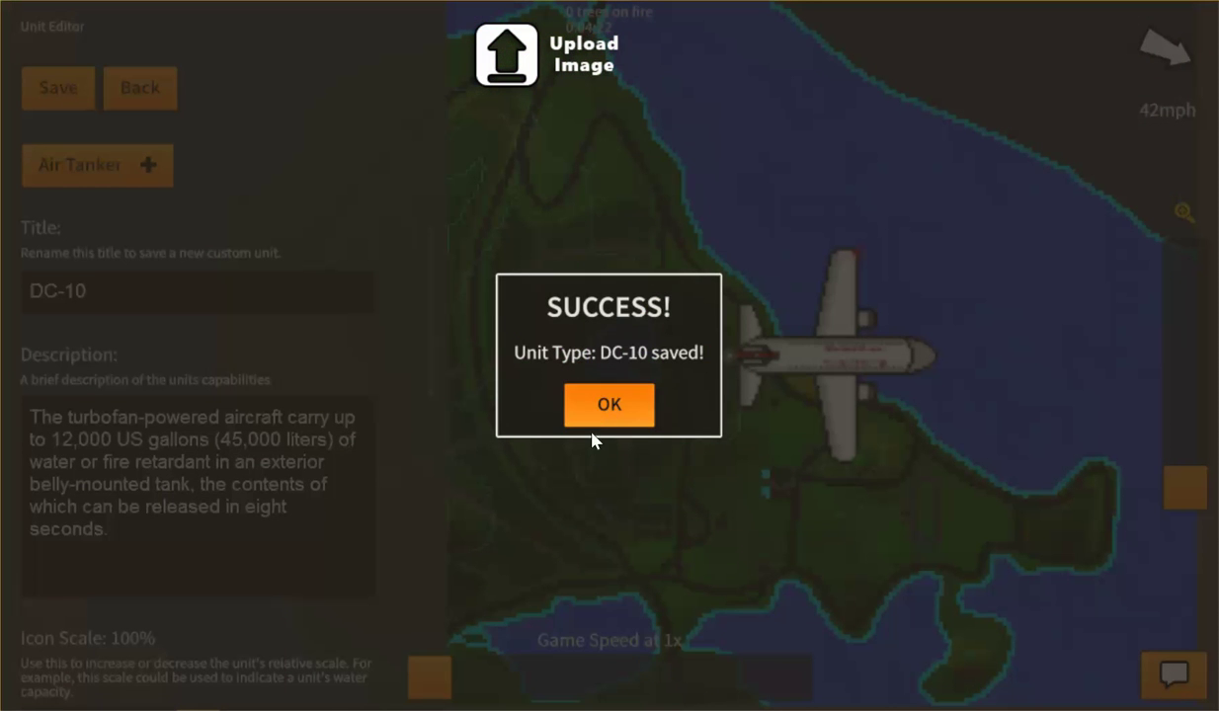
left_click(598, 423)
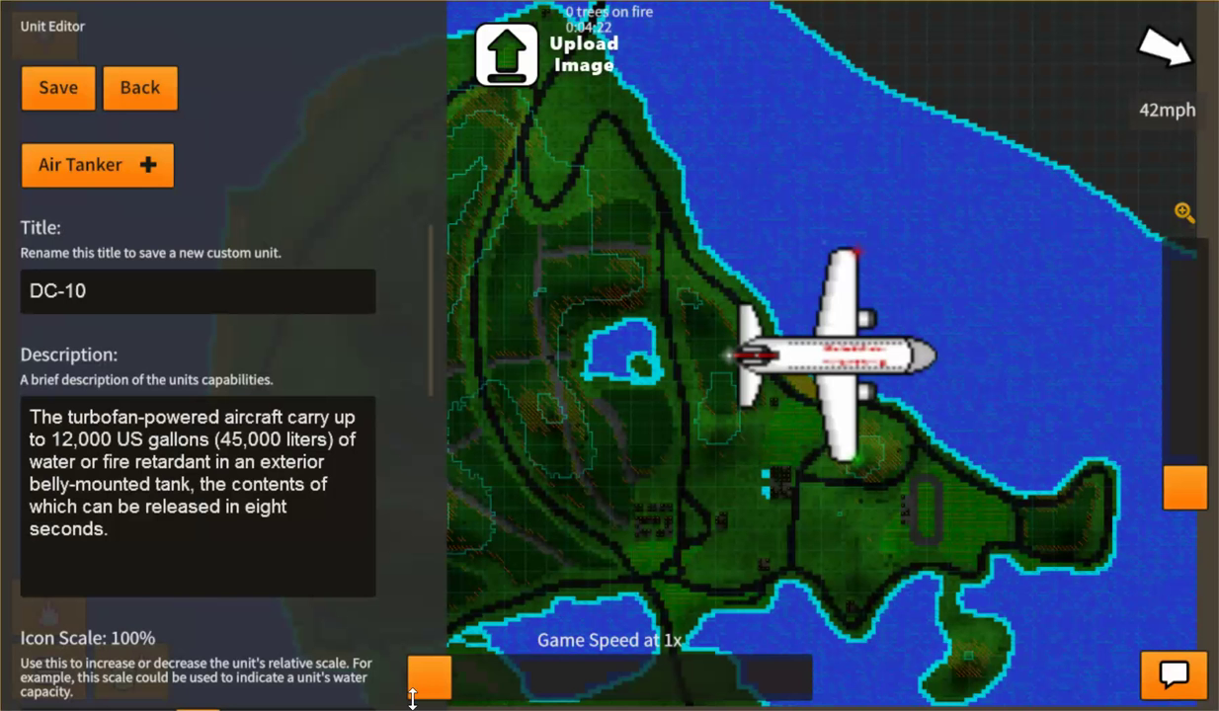
left_click(150, 89)
left_click(148, 89)
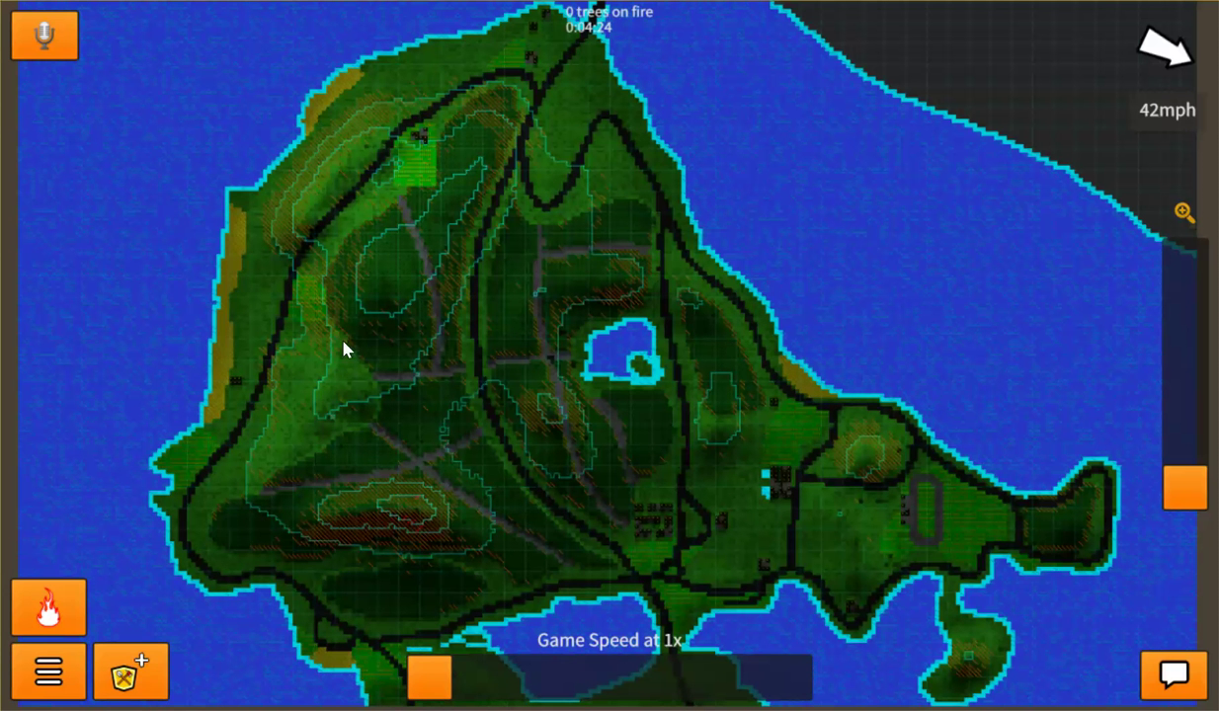
Step: Drag the DC-10 card from the deployable units list onto the island and zoom in
left_click(148, 685)
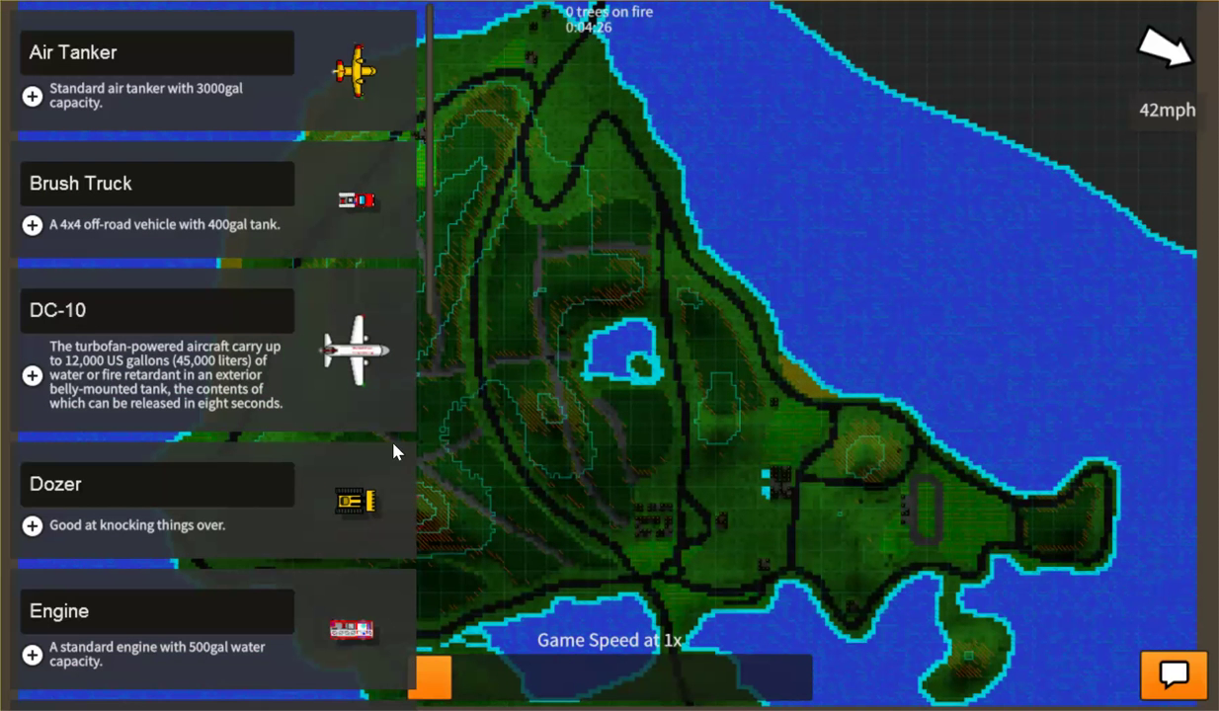
left_click(32, 376)
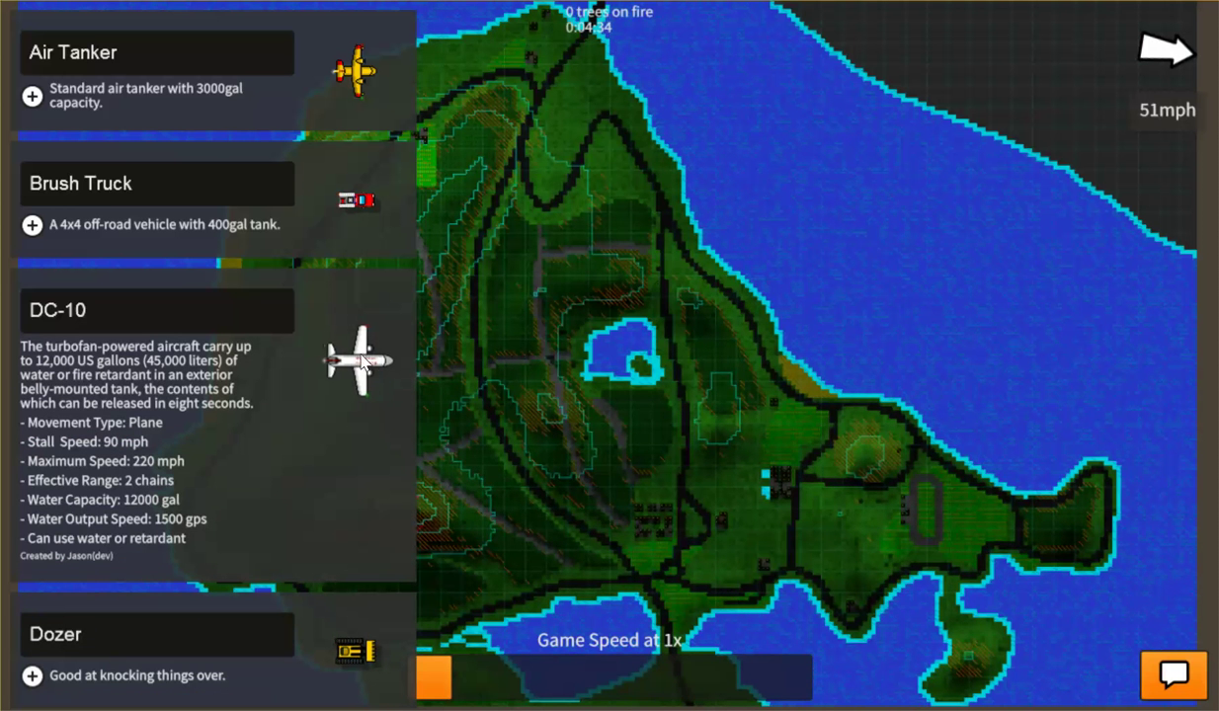
left_click_drag(497, 370, 400, 263)
left_click_drag(1189, 486, 1198, 399)
Step: Plot a curved drop line for the DC-10 over the forest west of the lake
left_click_drag(533, 250, 609, 259)
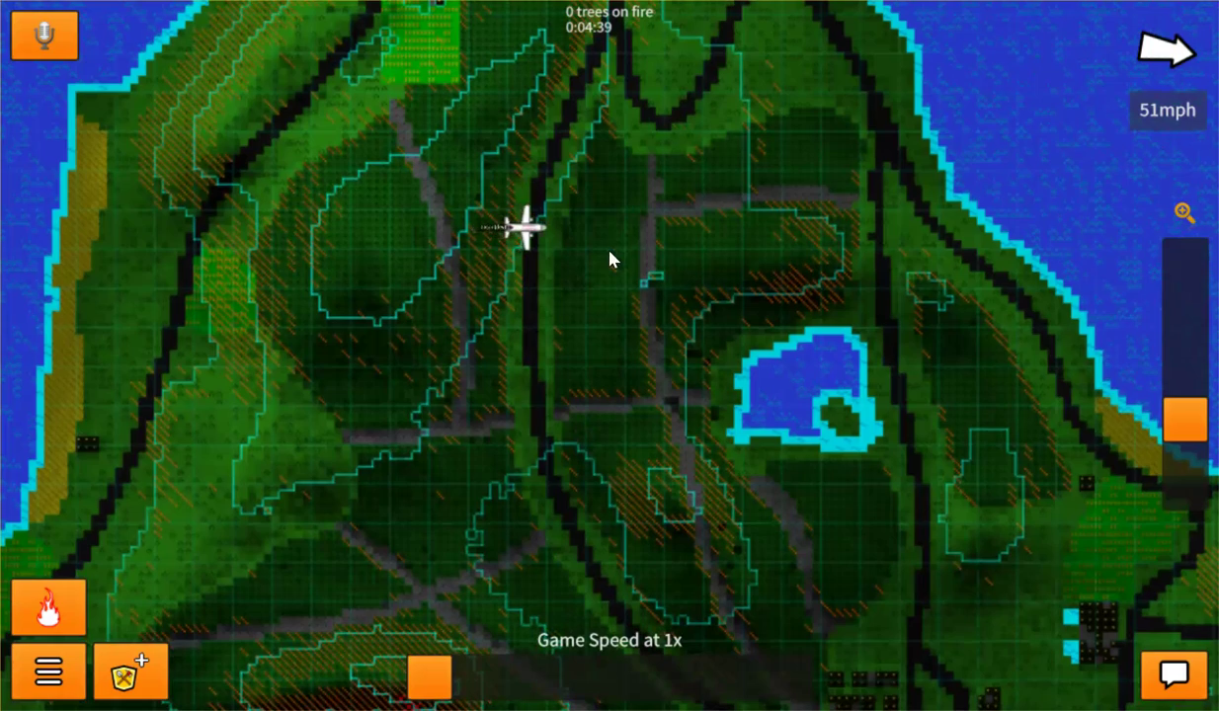
mouse_move(538, 227)
left_mouse_down()
mouse_move(530, 171)
mouse_move(340, 174)
mouse_move(255, 284)
mouse_move(268, 330)
mouse_move(330, 416)
left_mouse_up()
left_click(512, 430)
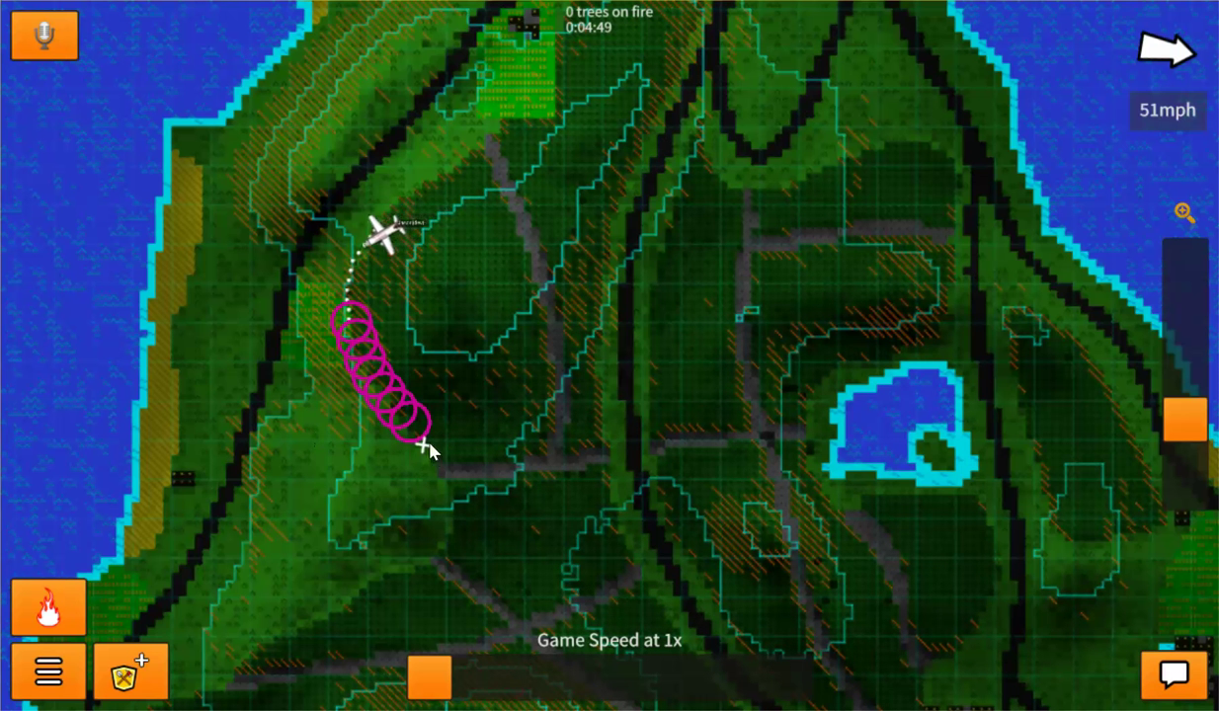
mouse_move(353, 260)
left_mouse_down()
mouse_move(307, 389)
mouse_move(394, 512)
mouse_move(558, 422)
mouse_move(478, 312)
left_mouse_up()
Step: Switch the DC-10's drop to Retardant and redraw its line northward from the plane
left_click(308, 331)
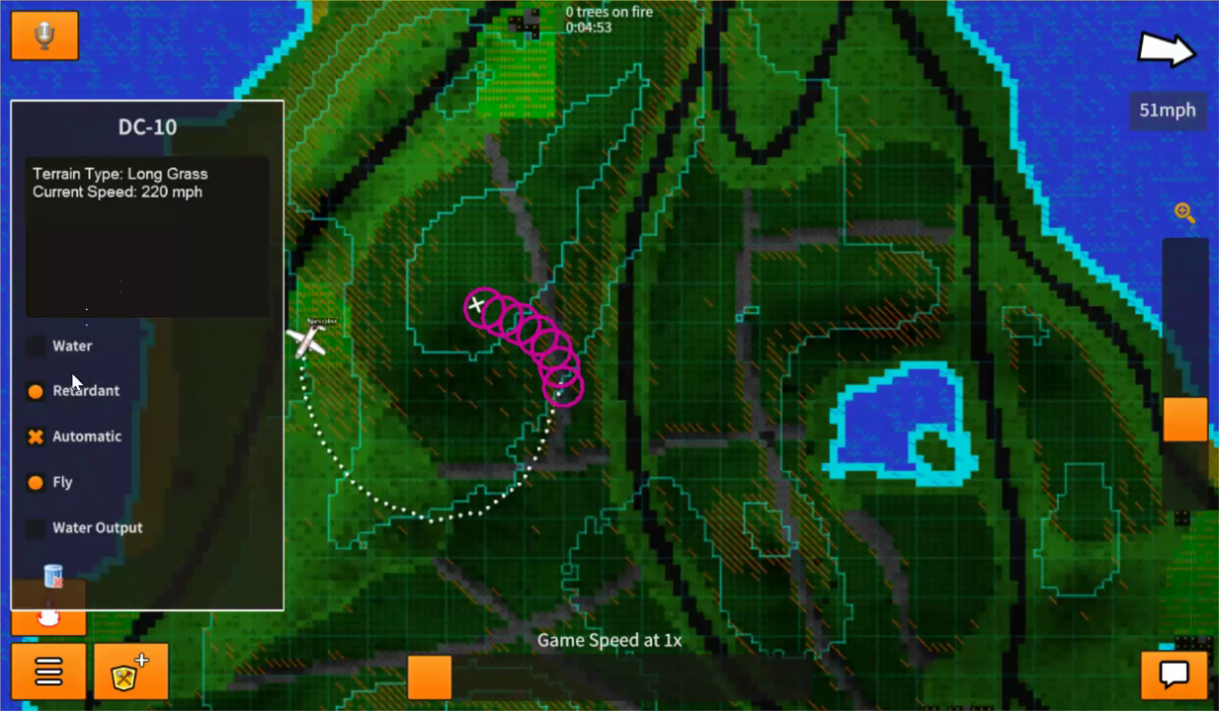
left_click(44, 388)
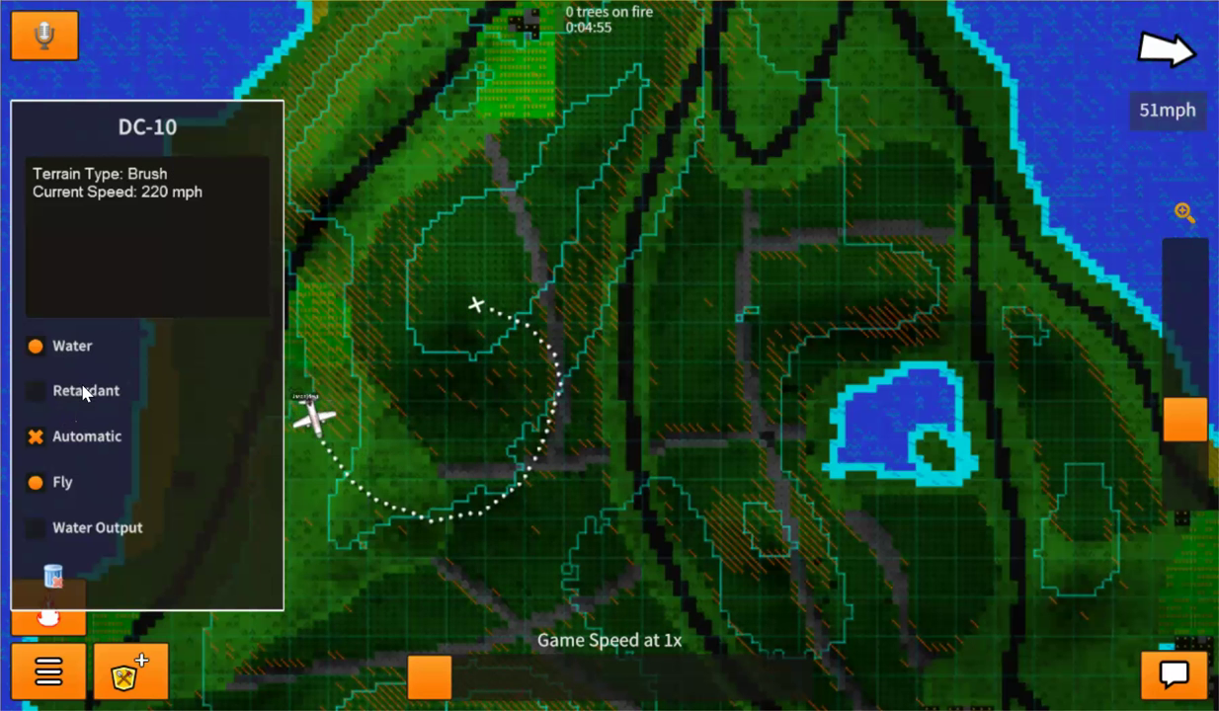
left_click(82, 395)
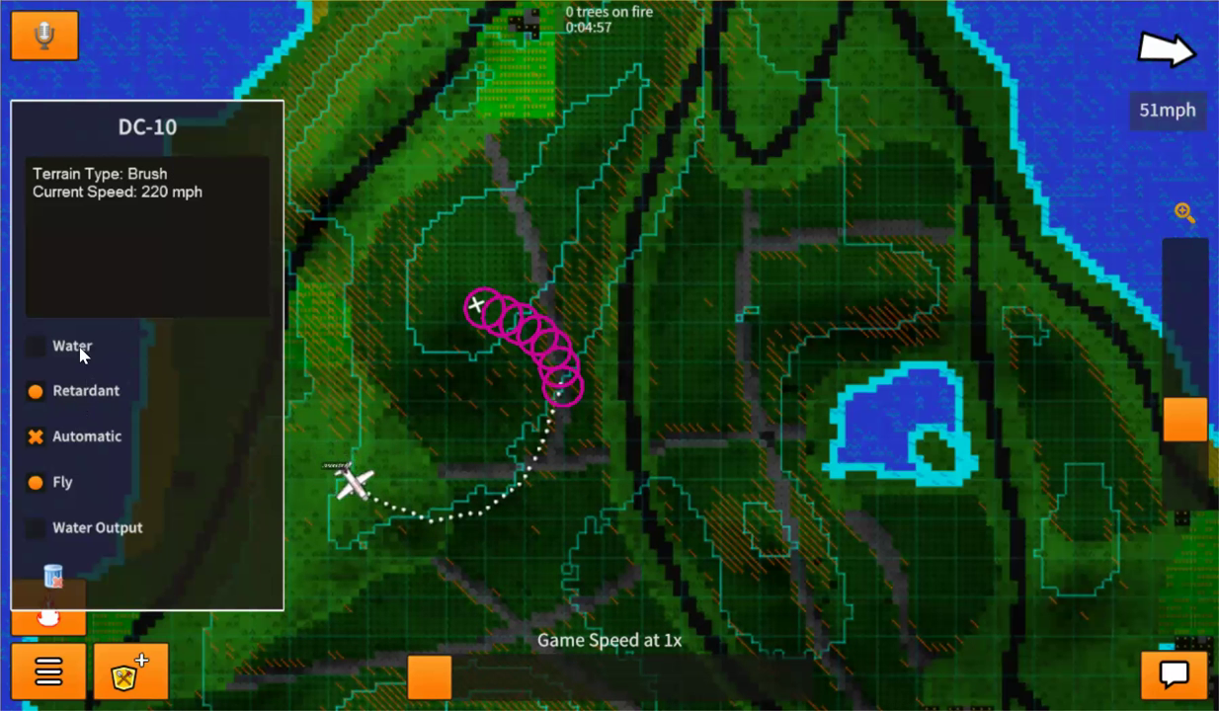
left_click_drag(395, 510, 391, 277)
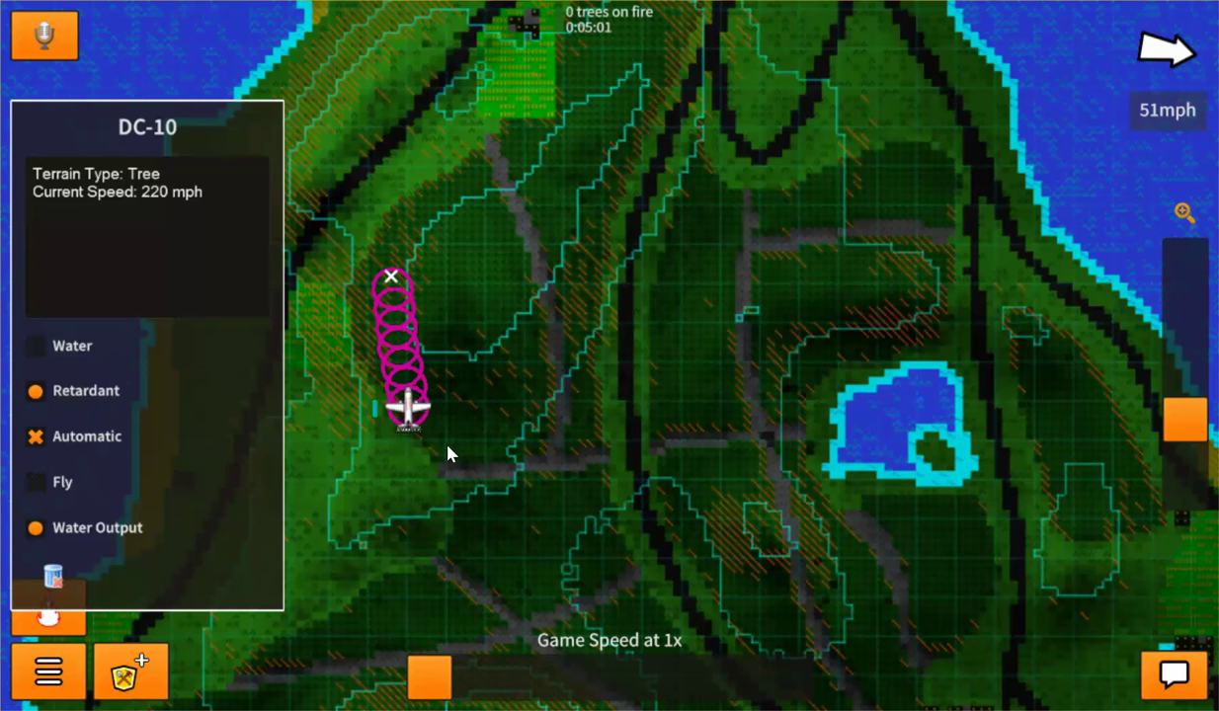
left_click_drag(354, 443, 546, 498)
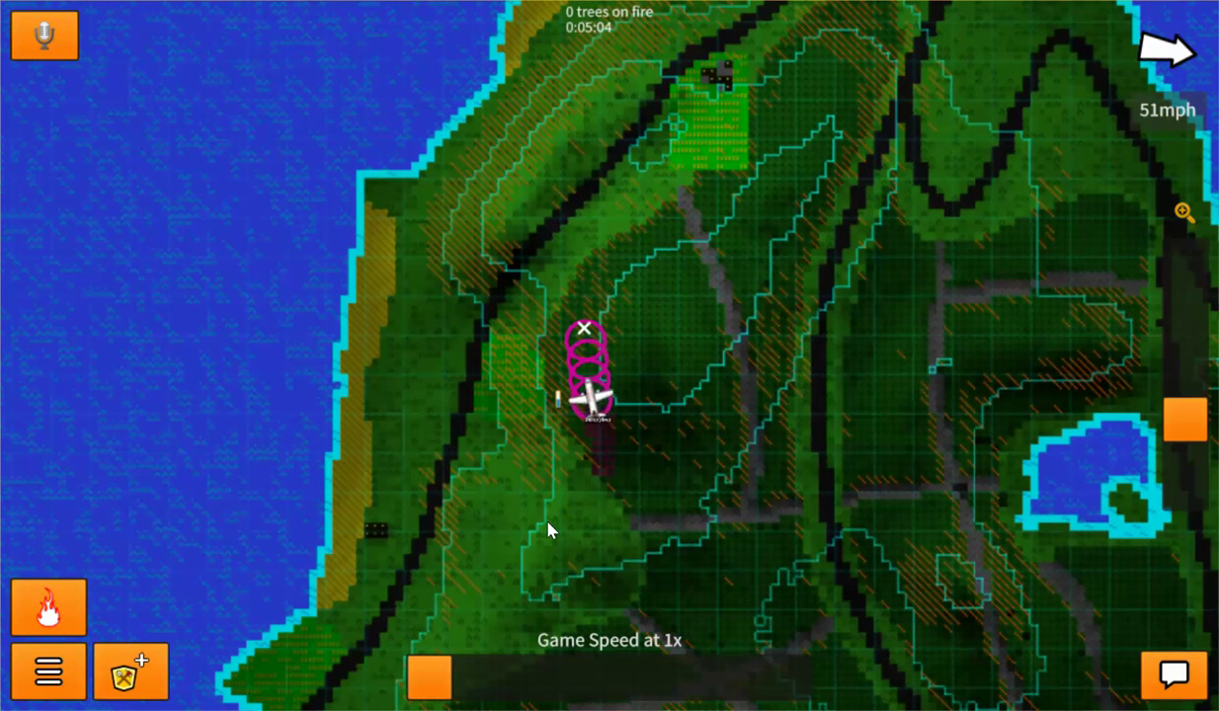